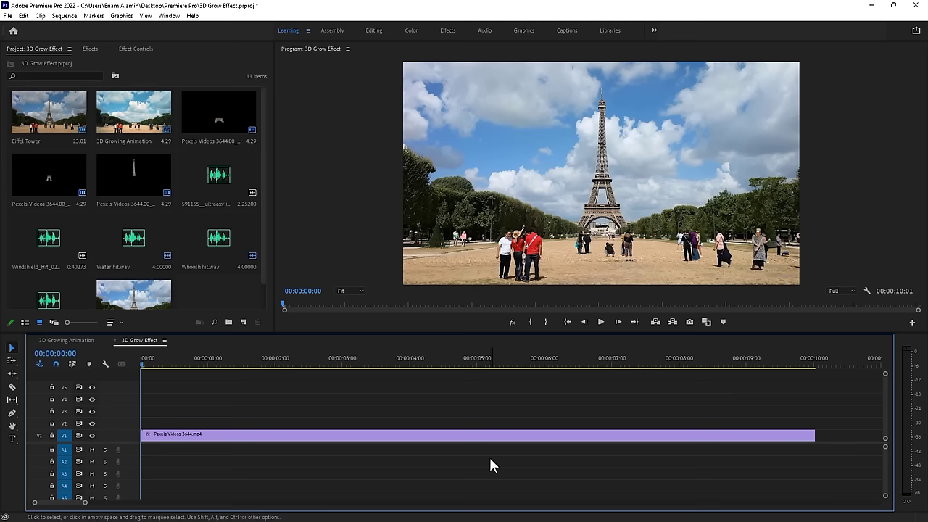
Step: Preview the Eiffel Tower clip, stop it, and return the playhead to the start
{"action": "left_click", "coordinate": [601, 321]}
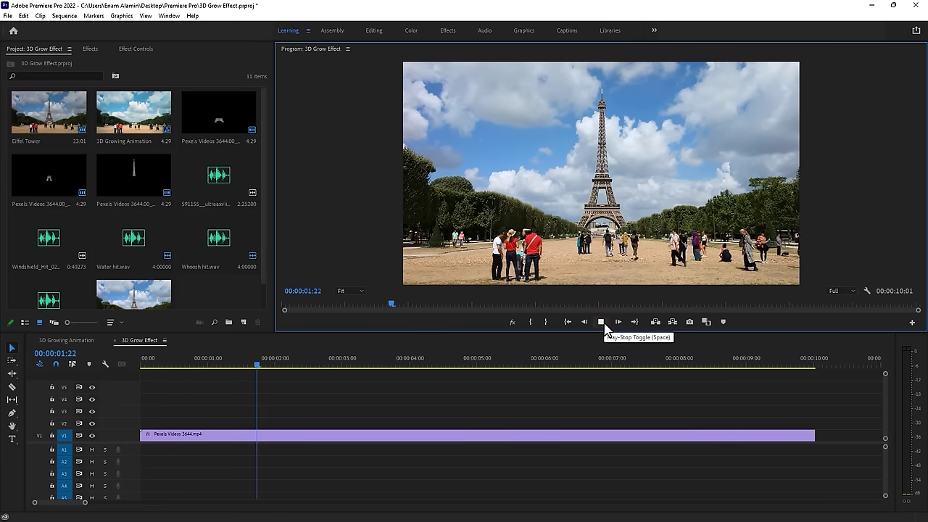
{"action": "left_click", "coordinate": [602, 322]}
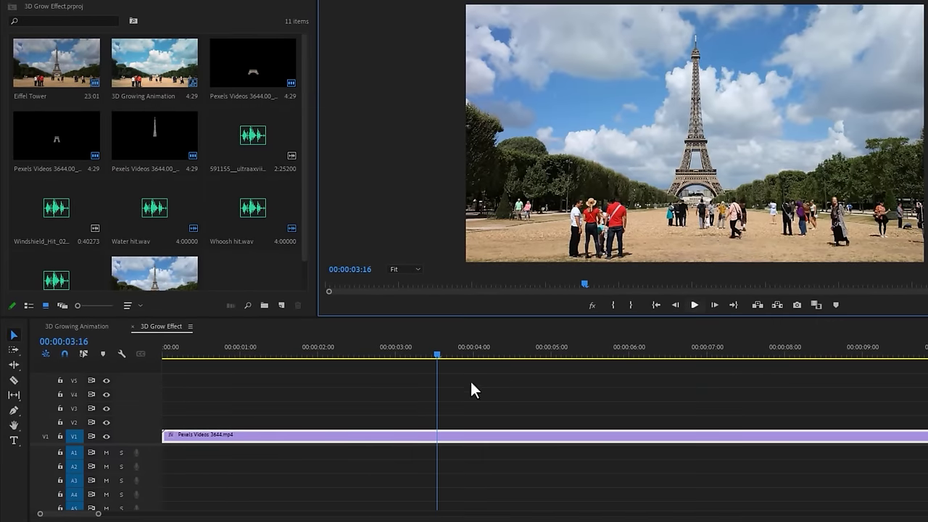
{"action": "key", "text": "Home"}
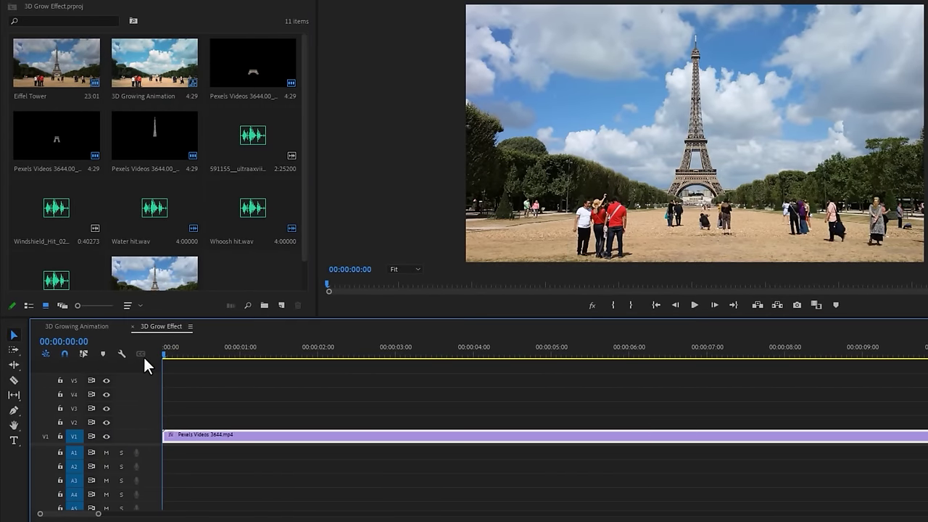
Step: Export the opening frame as a PNG still and import it into the project
{"action": "left_click", "coordinate": [796, 305]}
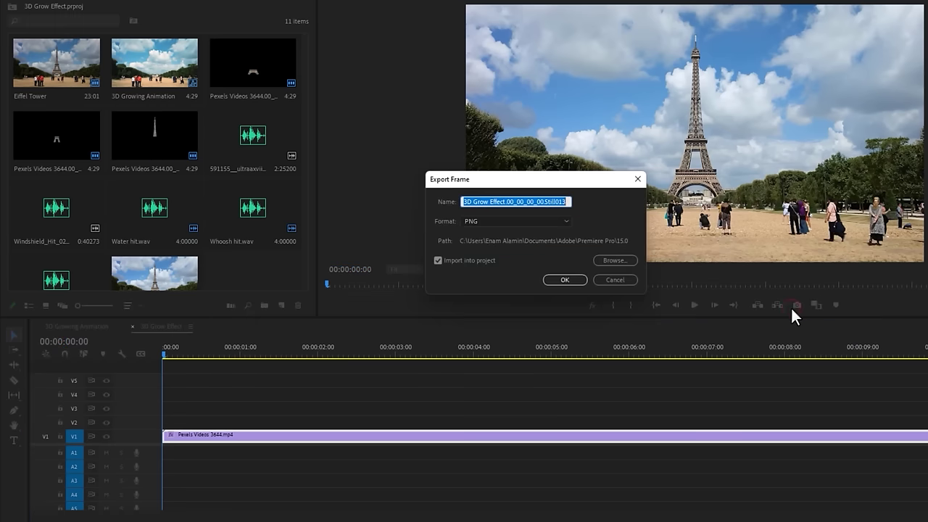
{"action": "left_click", "coordinate": [547, 221]}
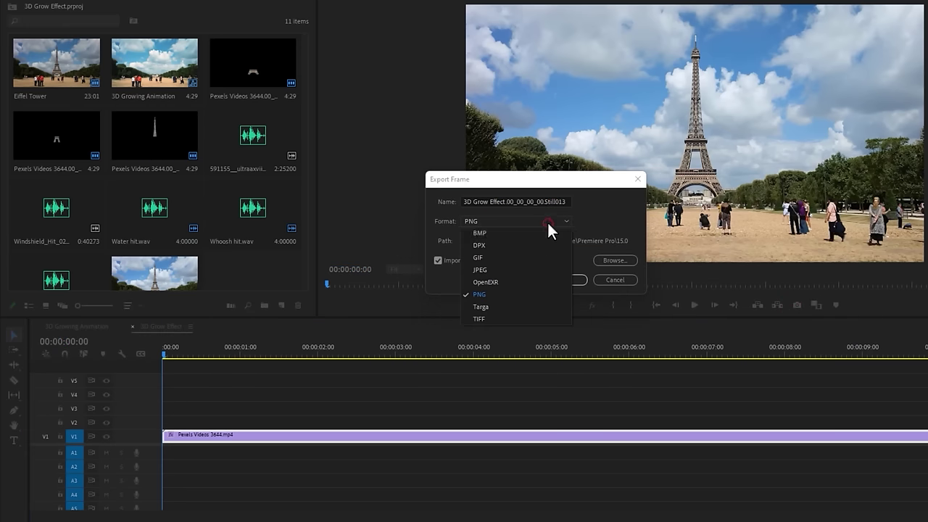
{"action": "left_click", "coordinate": [505, 295]}
{"action": "left_click", "coordinate": [437, 261]}
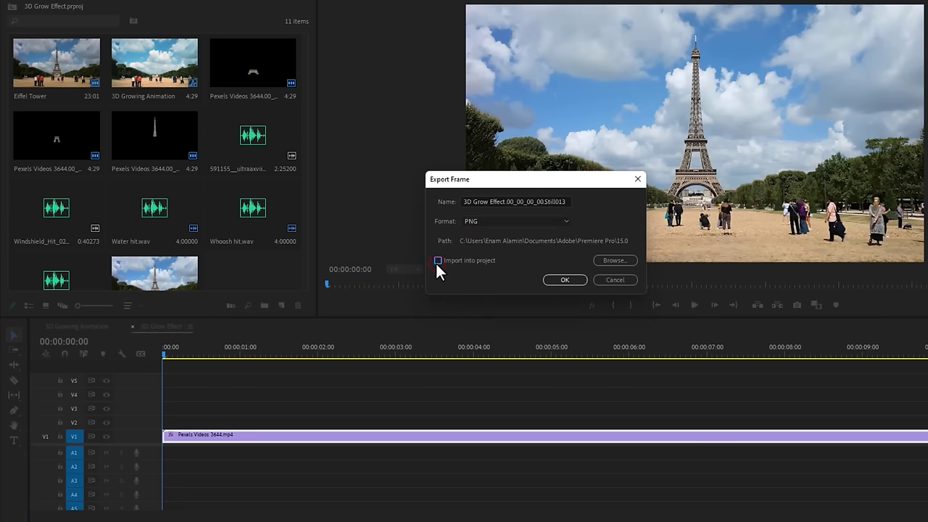
{"action": "left_click", "coordinate": [577, 282]}
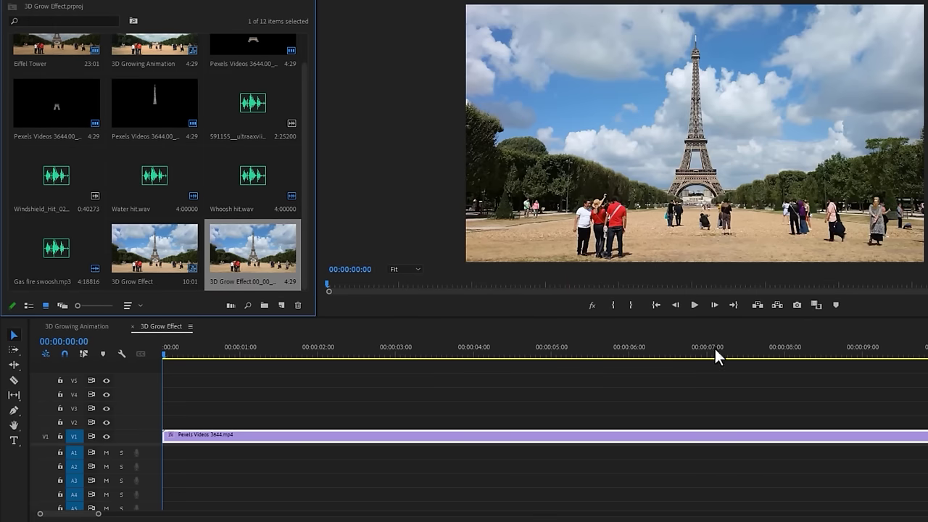
Step: Export three more PNG stills of the same frame and place one on track V2
{"action": "left_click", "coordinate": [795, 307]}
{"action": "left_click", "coordinate": [565, 279]}
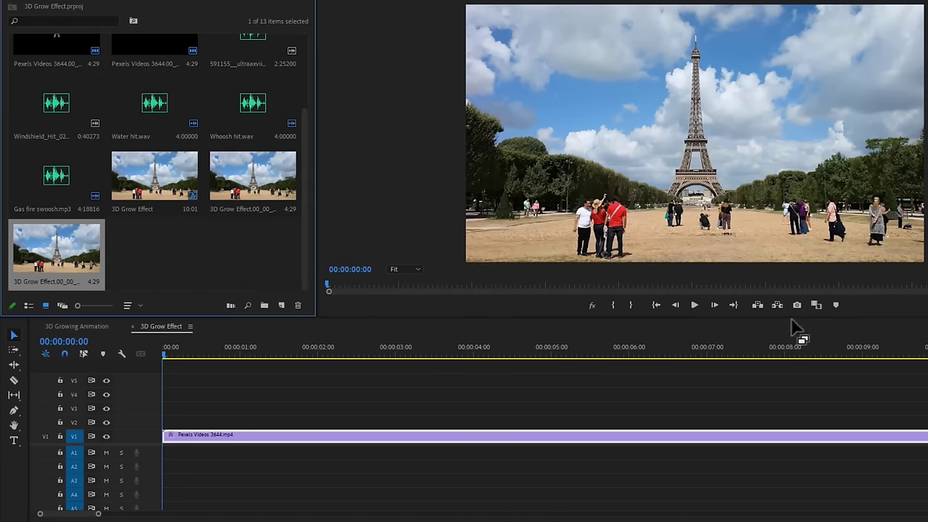
{"action": "left_click", "coordinate": [797, 306]}
{"action": "left_click", "coordinate": [565, 279]}
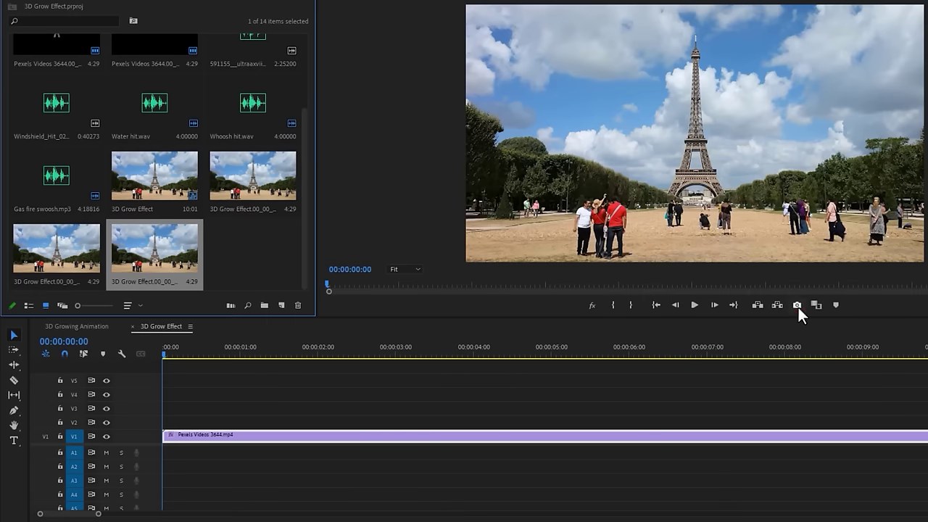
{"action": "left_click", "coordinate": [797, 306]}
{"action": "left_click", "coordinate": [566, 280]}
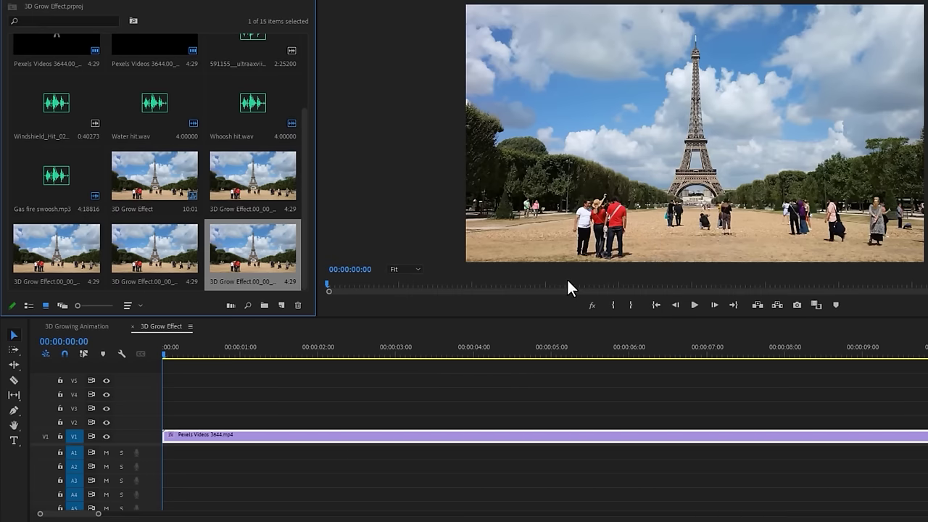
{"action": "left_click_drag", "start_coordinate": [263, 199], "coordinate": [157, 415]}
Step: Stack the remaining stills on tracks V3–V5 and hide those three tracks
{"action": "left_click_drag", "start_coordinate": [155, 263], "coordinate": [170, 398]}
{"action": "left_click_drag", "start_coordinate": [239, 271], "coordinate": [162, 389]}
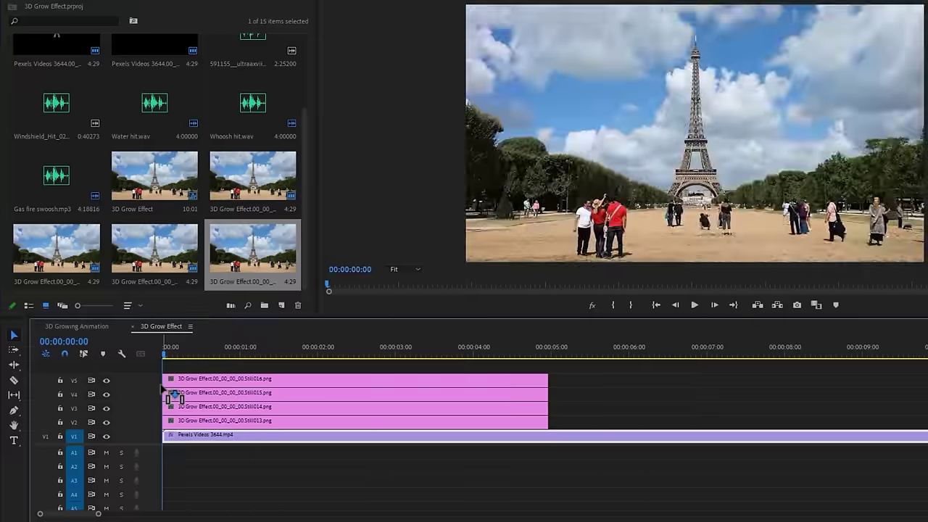
{"action": "left_click", "coordinate": [106, 382]}
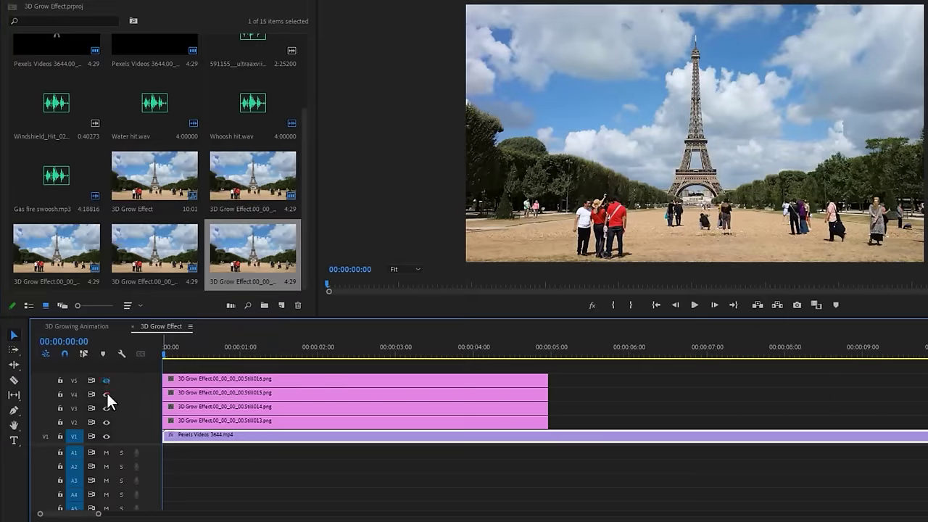
{"action": "left_click", "coordinate": [107, 408]}
Step: Send the V2 still to Adobe Photoshop with Edit in Adobe Photoshop
{"action": "left_click", "coordinate": [210, 422]}
{"action": "right_click", "coordinate": [209, 422]}
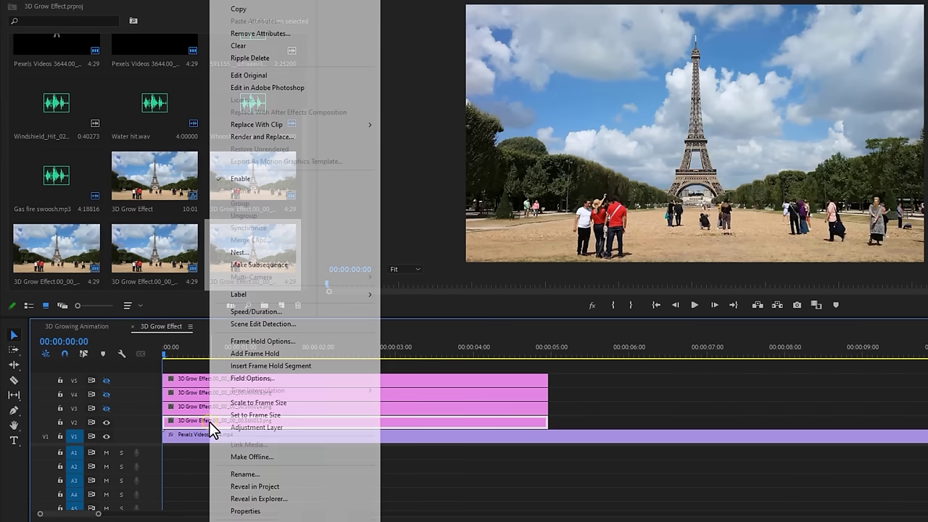
{"action": "left_click", "coordinate": [309, 88]}
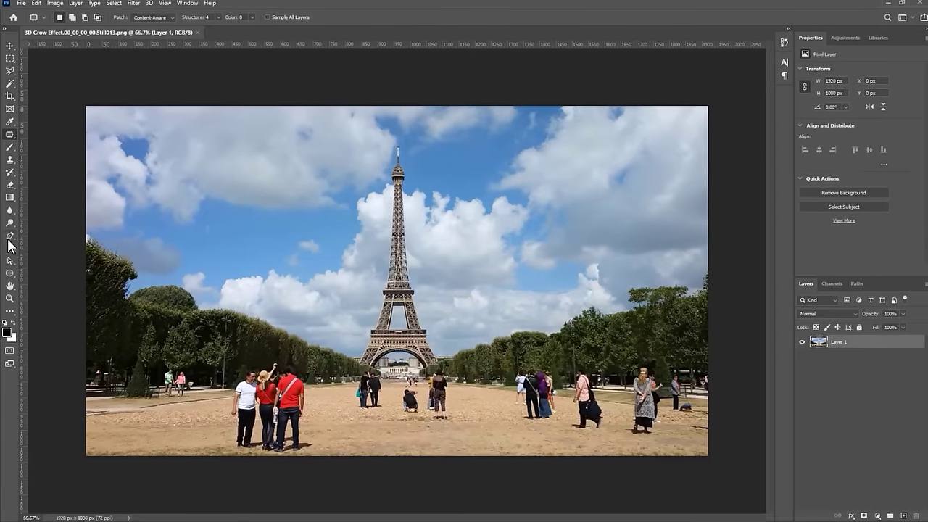
Step: Trace a closed Pen tool path around the Eiffel Tower from base to top
{"action": "left_click", "coordinate": [11, 206]}
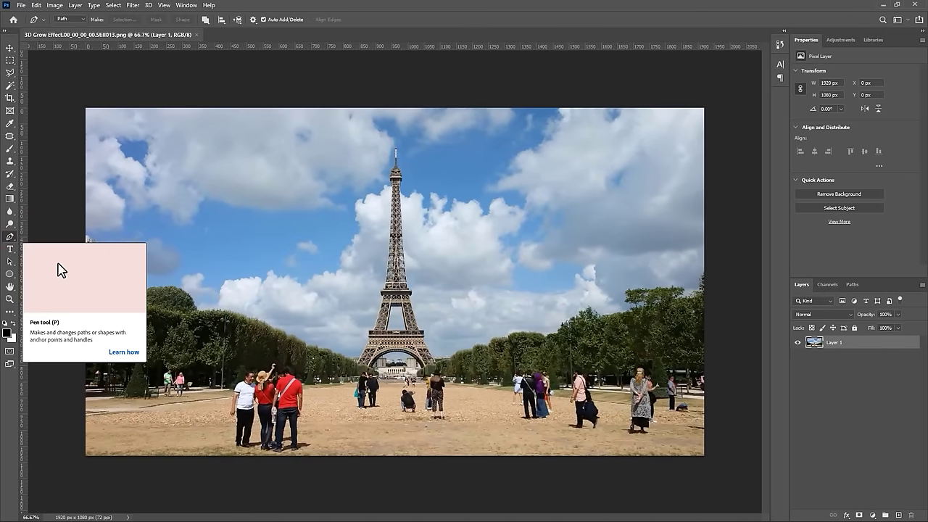
{"action": "left_click", "coordinate": [355, 358]}
{"action": "left_click", "coordinate": [387, 359]}
{"action": "left_click", "coordinate": [434, 354]}
{"action": "left_click", "coordinate": [410, 221]}
{"action": "left_click", "coordinate": [406, 152]}
{"action": "left_click", "coordinate": [392, 139]}
{"action": "left_click", "coordinate": [385, 212]}
{"action": "left_click", "coordinate": [363, 320]}
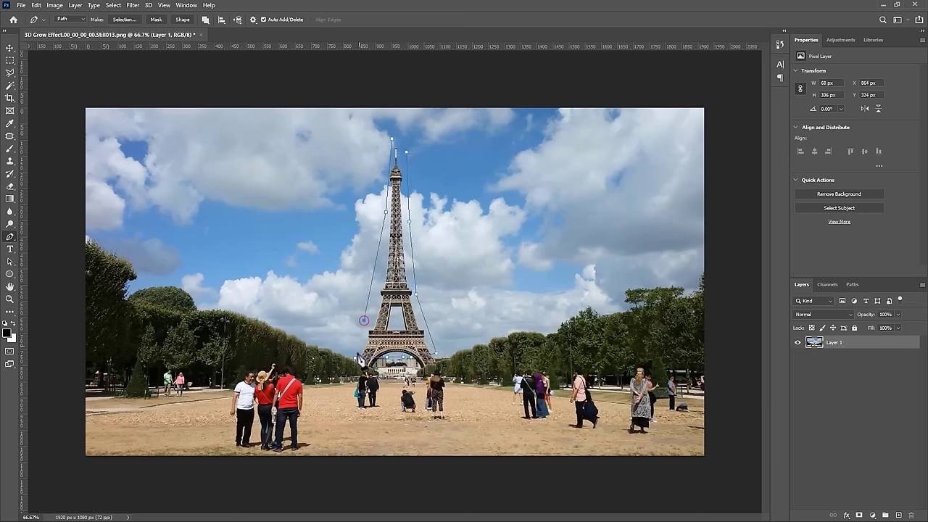
{"action": "left_click", "coordinate": [355, 358]}
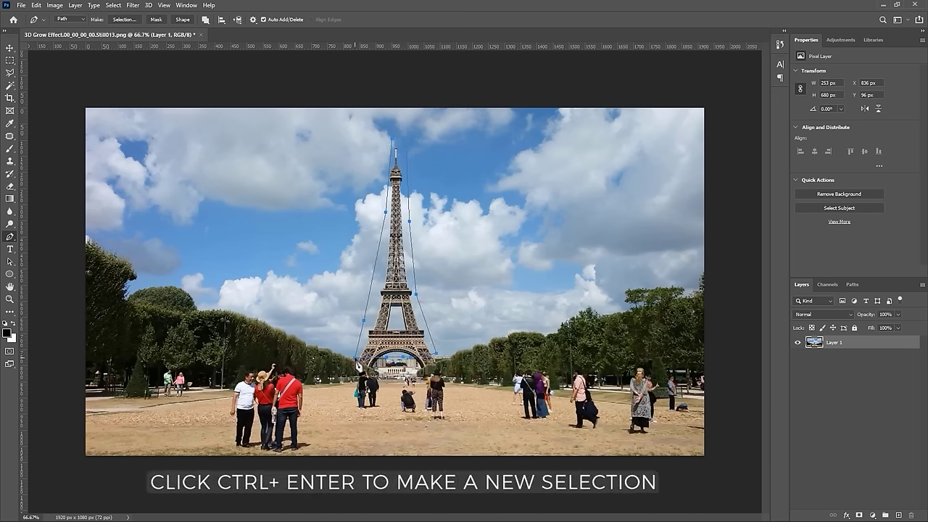
Step: Fill the tower selection with Content-Aware and deselect
{"action": "key", "text": "ctrl+Return"}
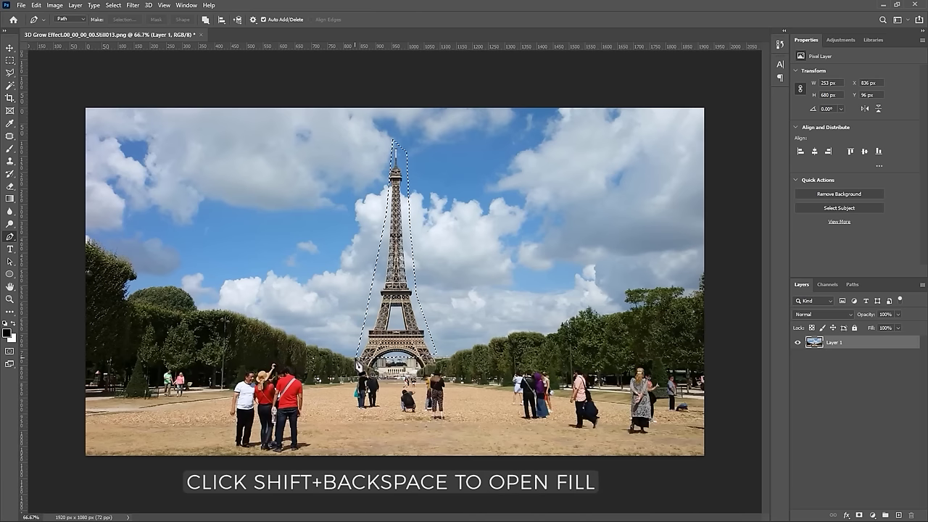
{"action": "key", "text": "shift+BackSpace"}
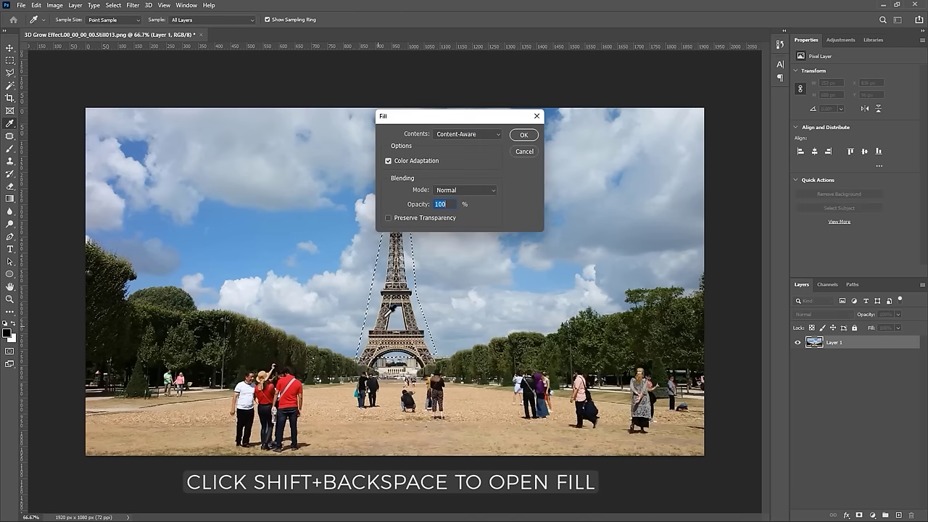
{"action": "left_click", "coordinate": [488, 135]}
{"action": "left_click", "coordinate": [476, 178]}
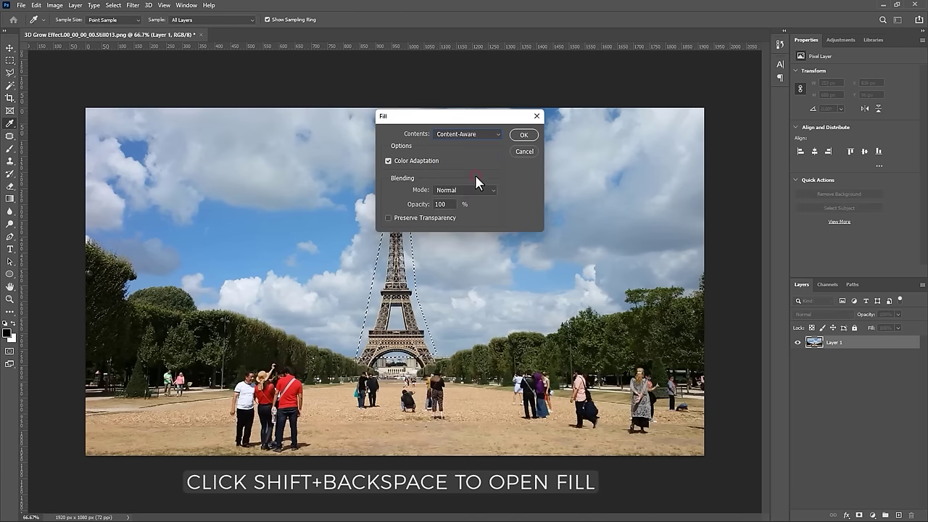
{"action": "left_click", "coordinate": [523, 135]}
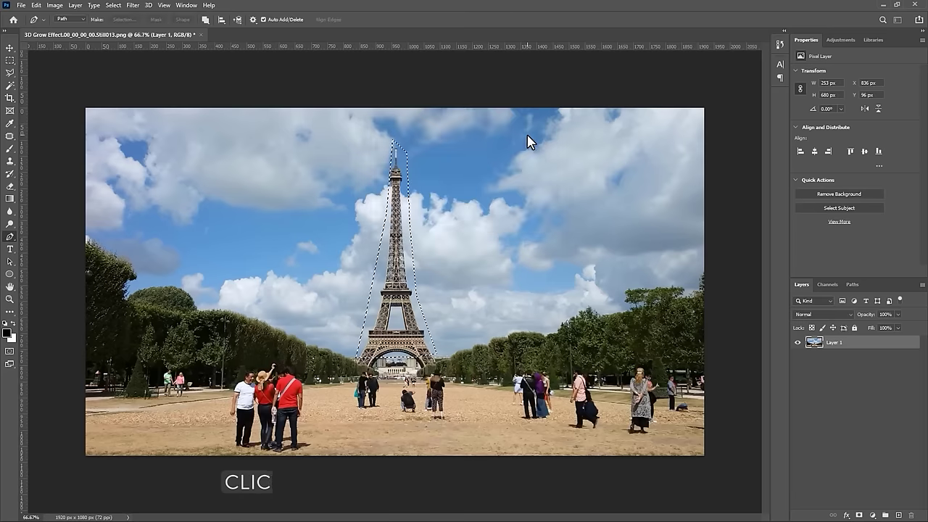
{"action": "key", "text": "ctrl+d"}
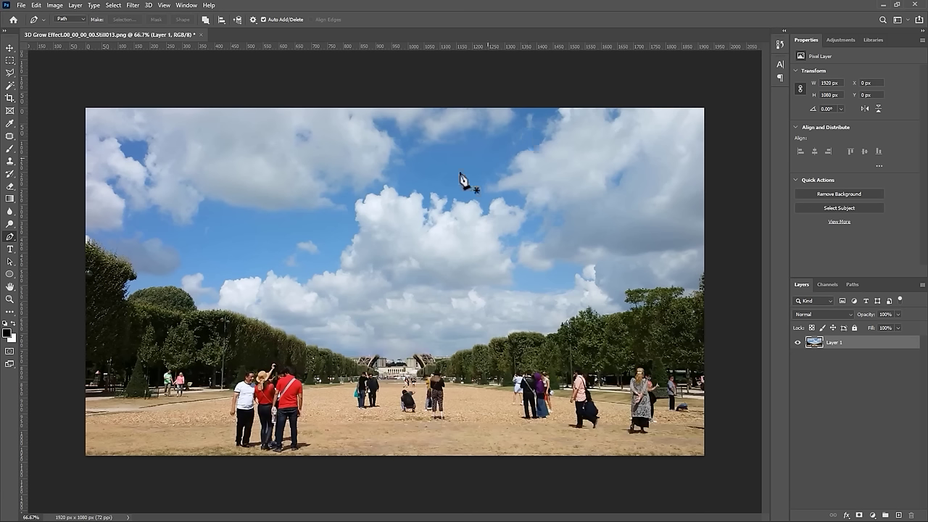
Step: Patch the leftover tower base, undoing the attempt that revealed the Ferris wheel
{"action": "left_click", "coordinate": [9, 136]}
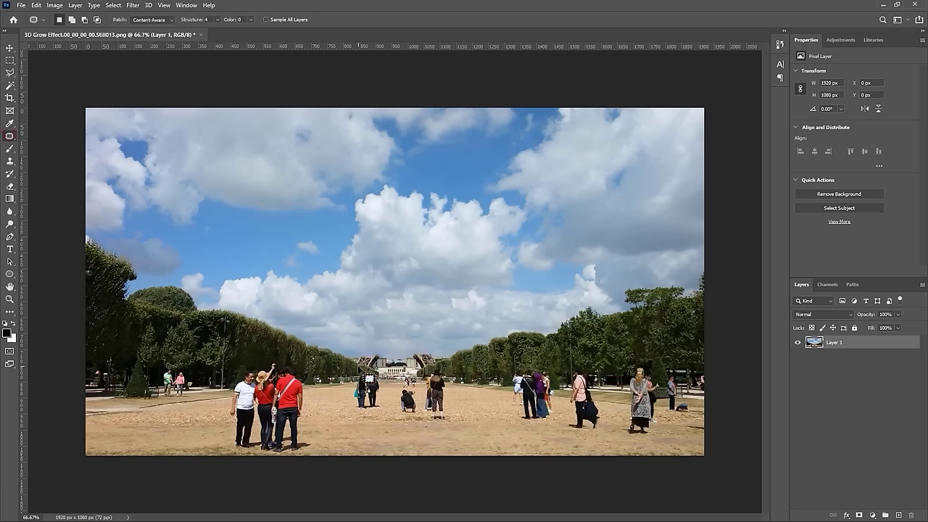
{"action": "mouse_move", "coordinate": [383, 367]}
{"action": "left_mouse_down"}
{"action": "mouse_move", "coordinate": [356, 355]}
{"action": "mouse_move", "coordinate": [397, 352]}
{"action": "mouse_move", "coordinate": [393, 362]}
{"action": "left_mouse_up"}
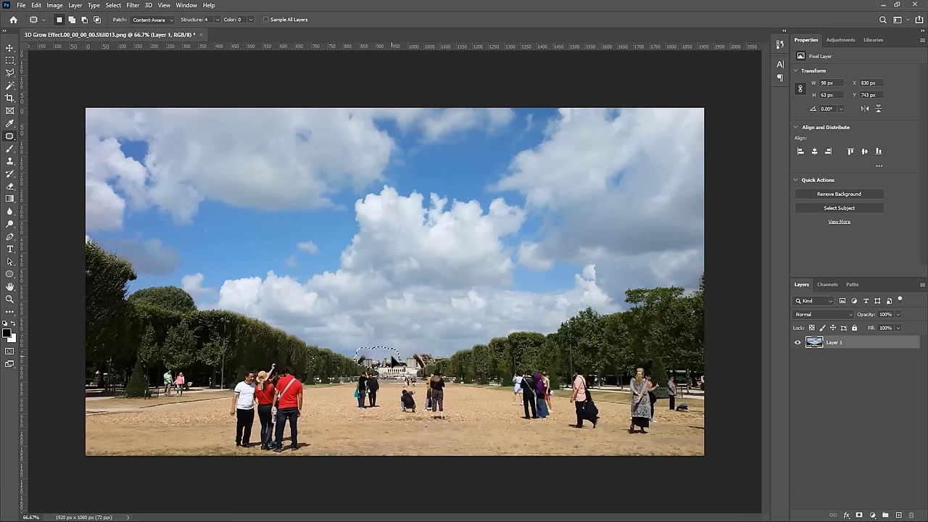
{"action": "left_click", "coordinate": [403, 370]}
{"action": "key", "text": "ctrl+z"}
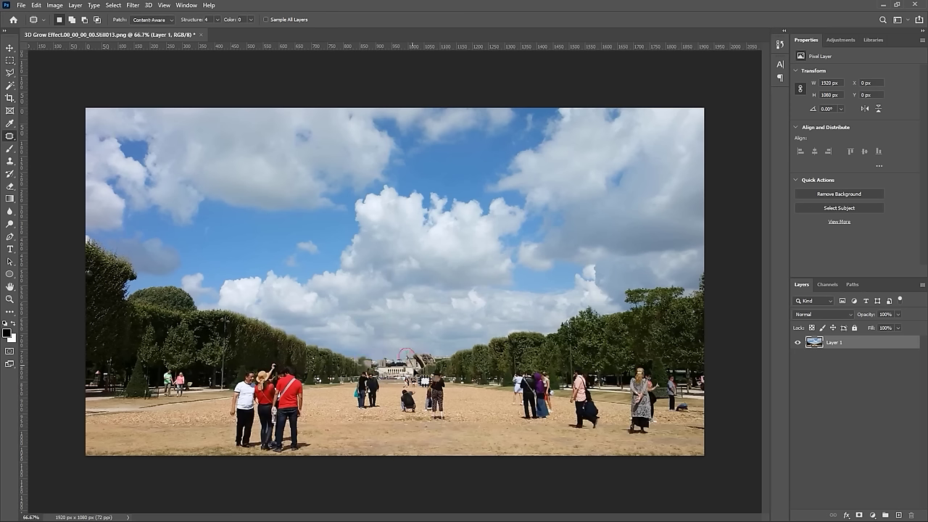
Step: Re-patch the base with nearby scenery, save the still and minimize Photoshop
{"action": "mouse_move", "coordinate": [439, 366]}
{"action": "left_mouse_down"}
{"action": "mouse_move", "coordinate": [420, 348]}
{"action": "mouse_move", "coordinate": [385, 353]}
{"action": "mouse_move", "coordinate": [402, 361]}
{"action": "left_mouse_up"}
{"action": "left_click", "coordinate": [402, 360]}
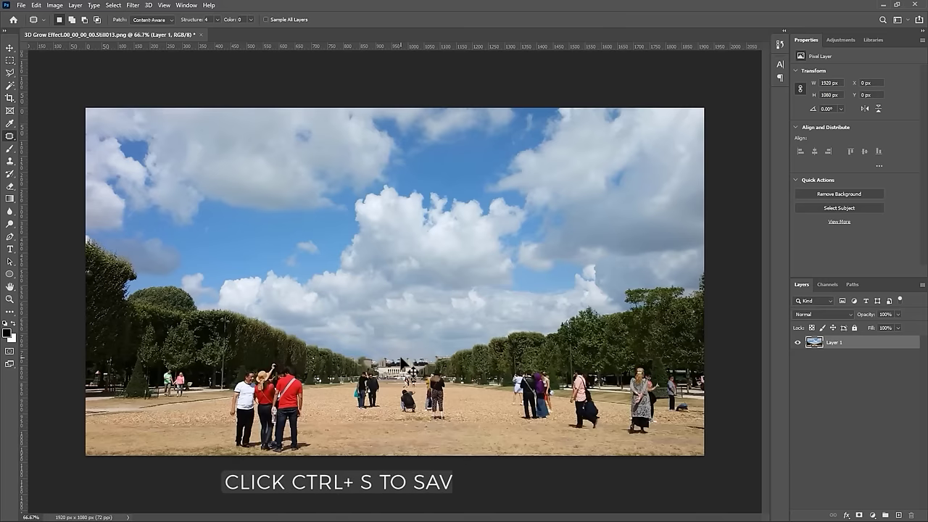
{"action": "key", "text": "ctrl+s"}
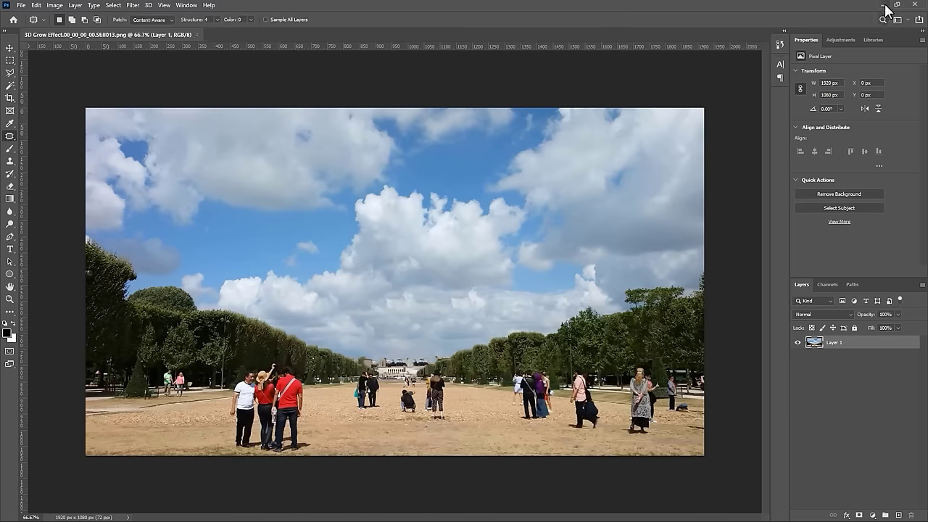
{"action": "left_click", "coordinate": [884, 6]}
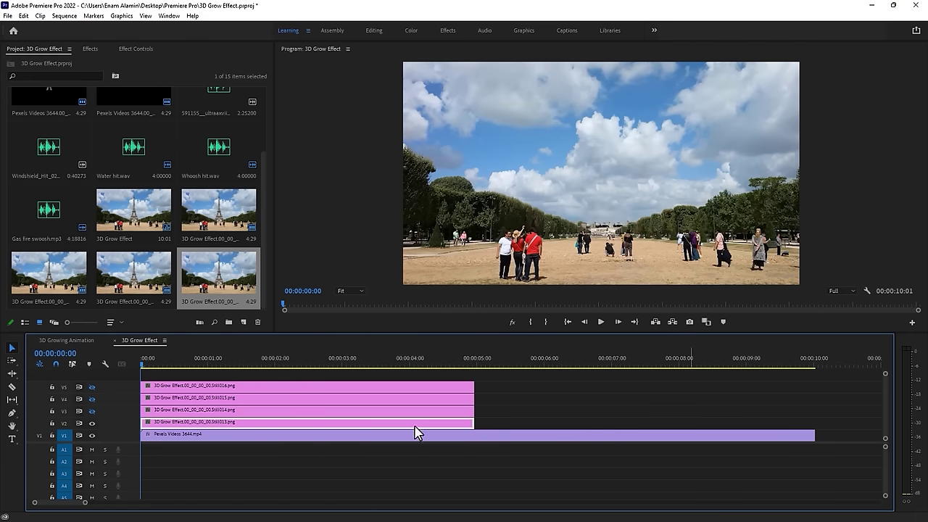
Step: Preview the tower-free V2 still, then hide V2 and show track V3
{"action": "left_click", "coordinate": [92, 423]}
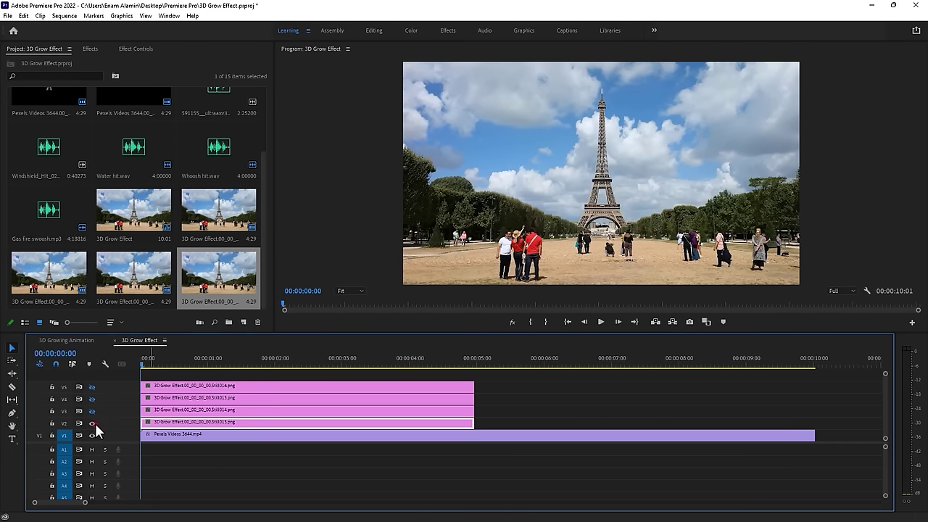
{"action": "left_click", "coordinate": [95, 422]}
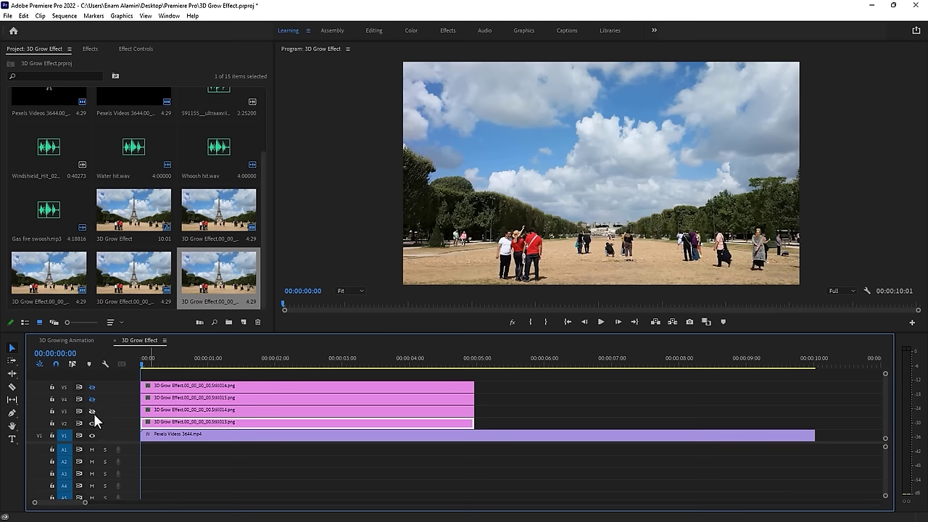
{"action": "left_click", "coordinate": [94, 413]}
Step: Open Still014 from track V3 in Adobe Photoshop and pick the Pen tool
{"action": "left_click", "coordinate": [172, 412]}
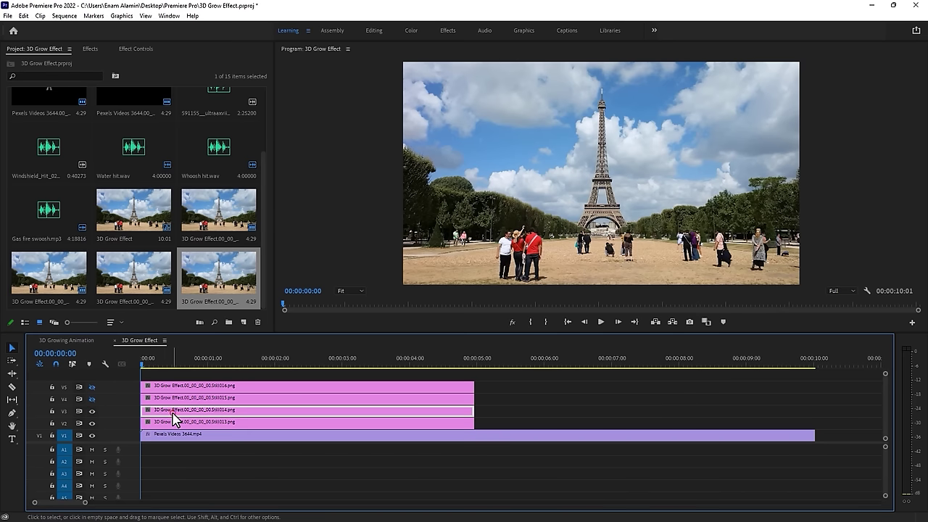
{"action": "right_click", "coordinate": [172, 418]}
{"action": "left_click", "coordinate": [259, 138]}
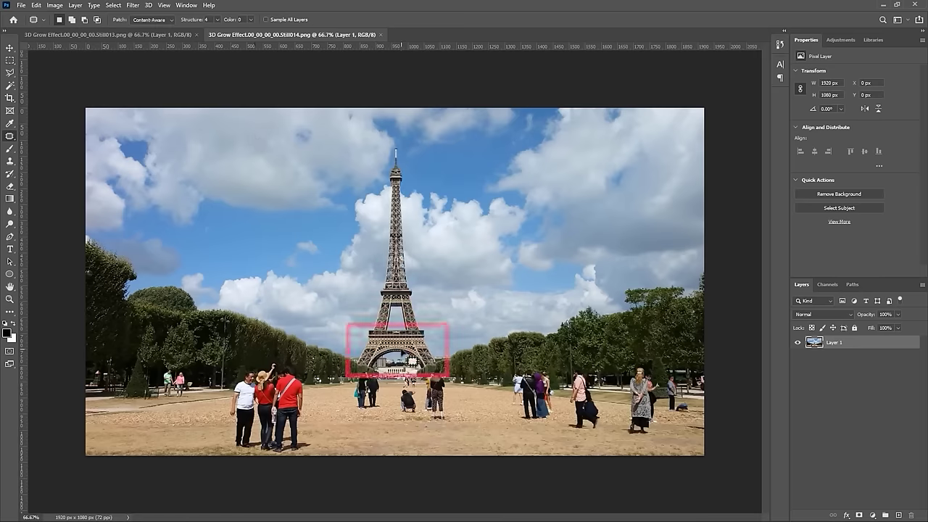
{"action": "left_click", "coordinate": [11, 238]}
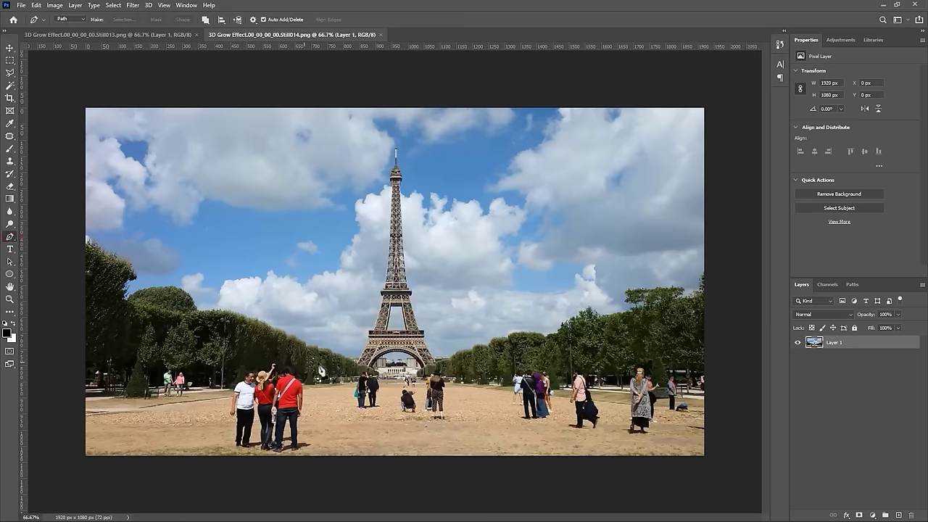
Step: Trace a closed path around the tower's arched base, curving under the arch
{"action": "scroll", "coordinate": [363, 391], "scroll_direction": "up", "scroll_amount": 5}
{"action": "left_click", "coordinate": [346, 376]}
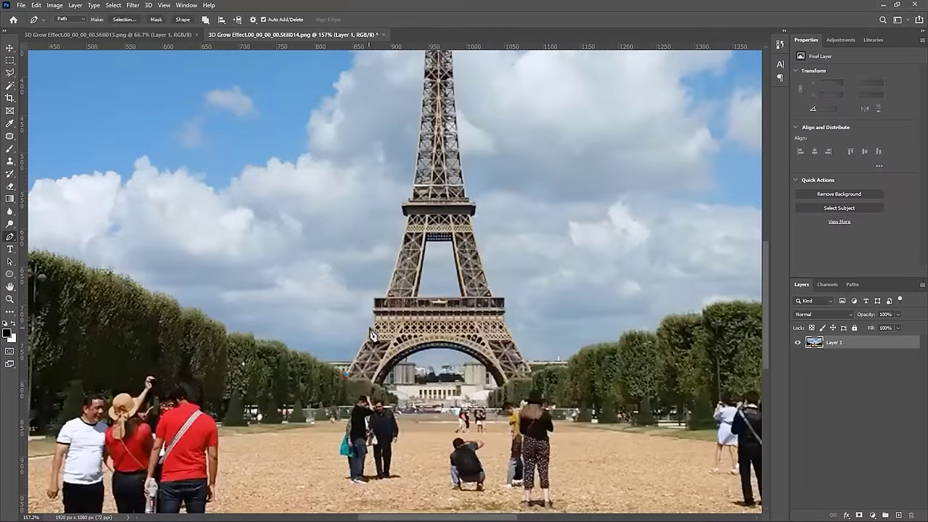
{"action": "left_click", "coordinate": [373, 315]}
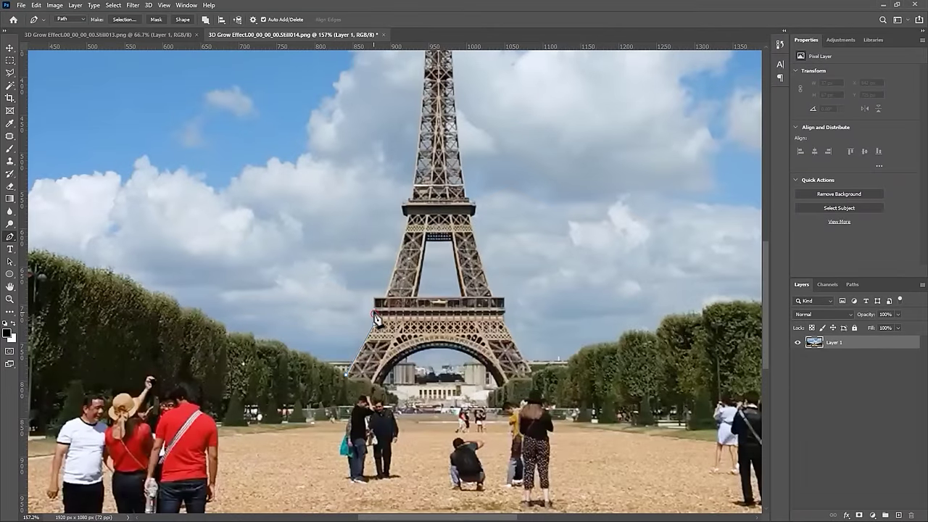
{"action": "left_click", "coordinate": [504, 297]}
{"action": "left_click", "coordinate": [504, 311]}
{"action": "left_click", "coordinate": [531, 375]}
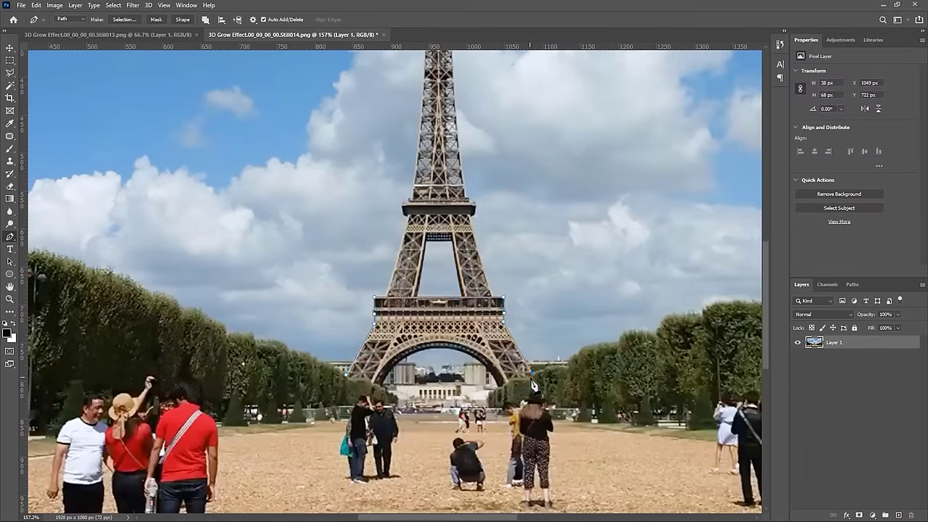
{"action": "left_click", "coordinate": [498, 383]}
{"action": "left_click_drag", "start_coordinate": [446, 349], "coordinate": [366, 387]}
{"action": "left_click", "coordinate": [351, 377]}
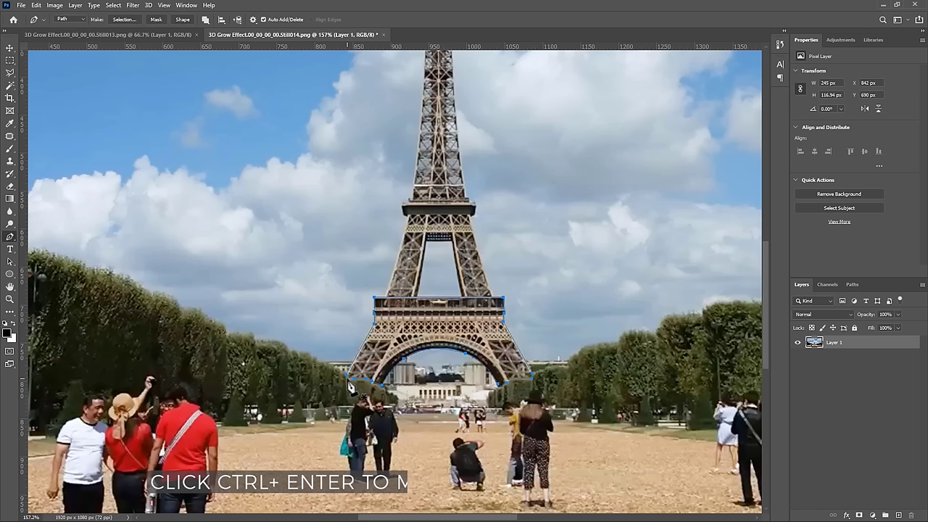
Step: Delete everything outside the base, deselect, save, and return to Premiere Pro
{"action": "key", "text": "ctrl+Return"}
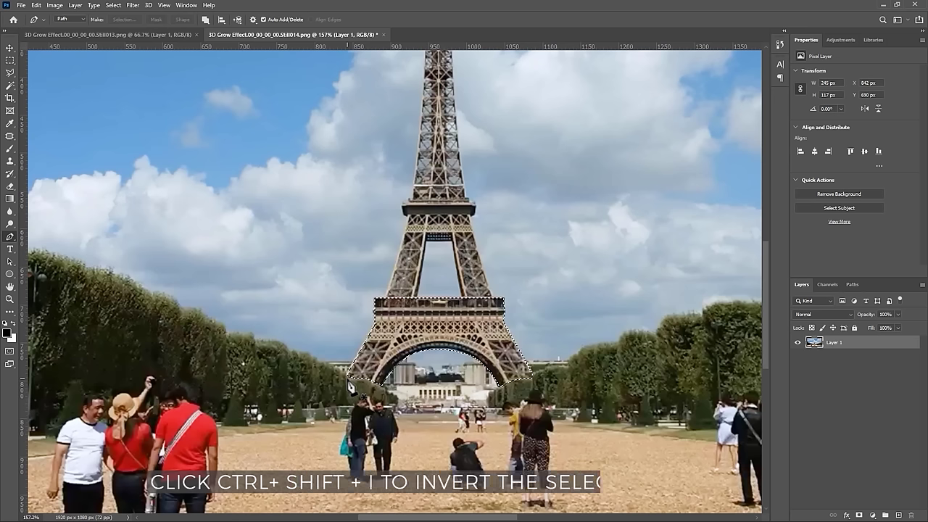
{"action": "key", "text": "ctrl+shift+i"}
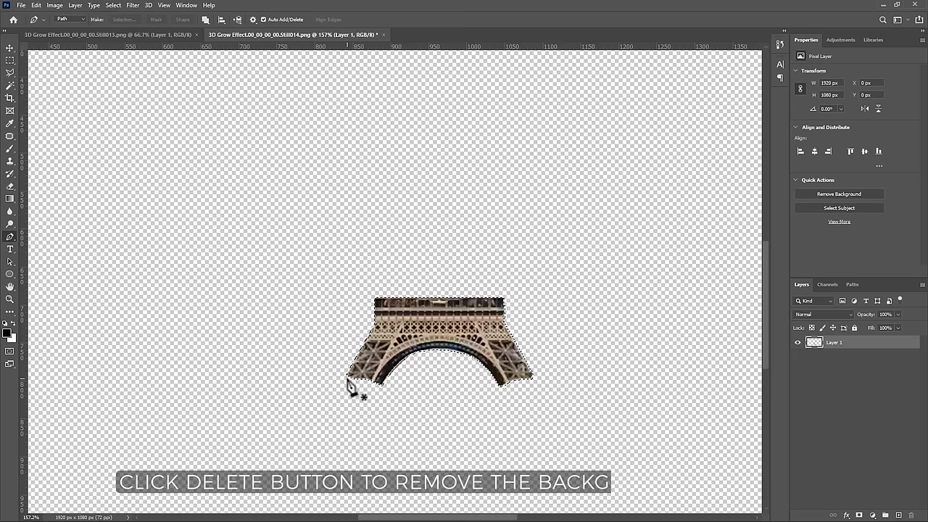
{"action": "key", "text": "Delete"}
{"action": "key", "text": "ctrl+d"}
{"action": "key", "text": "ctrl+s"}
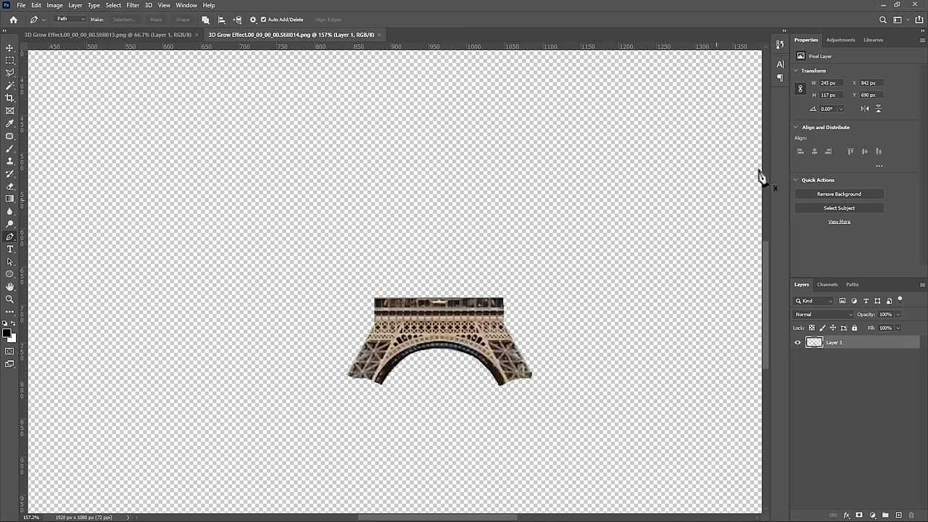
{"action": "left_click", "coordinate": [880, 5]}
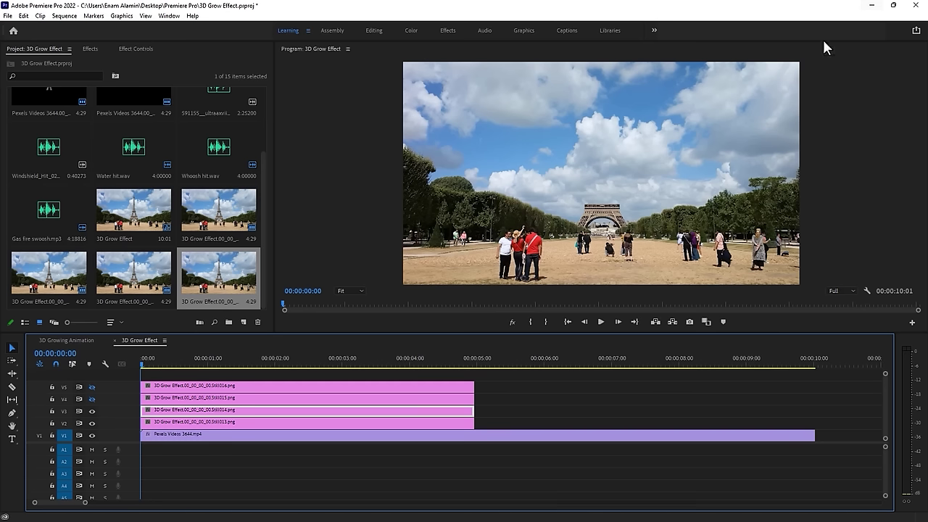
Step: Check the V3 cutout, show track V4, and open Still015 in Adobe Photoshop
{"action": "left_click", "coordinate": [92, 411]}
{"action": "left_click", "coordinate": [92, 412]}
{"action": "left_click", "coordinate": [92, 398]}
{"action": "left_click", "coordinate": [159, 398]}
{"action": "right_click", "coordinate": [177, 398]}
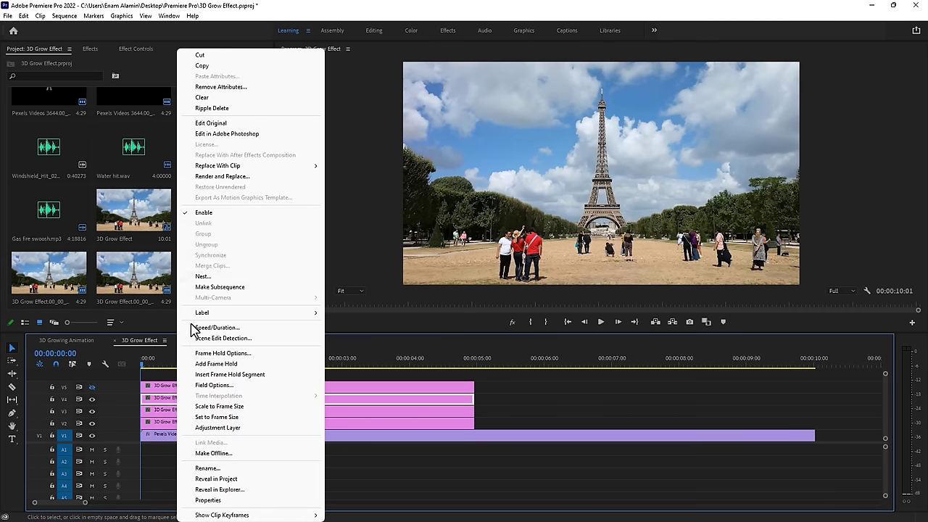
{"action": "left_click", "coordinate": [256, 131]}
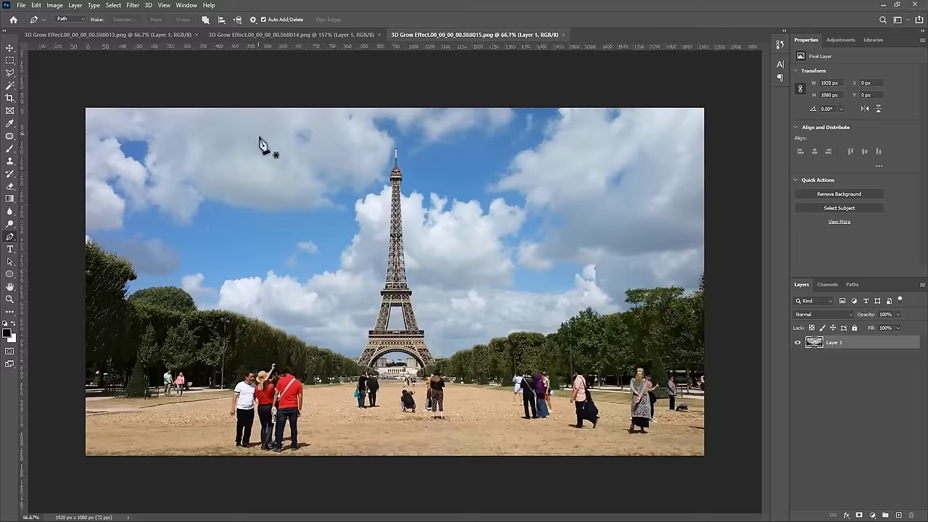
Step: Trace the path up the left leg and across the second platform
{"action": "scroll", "coordinate": [384, 308], "scroll_direction": "up", "scroll_amount": 5}
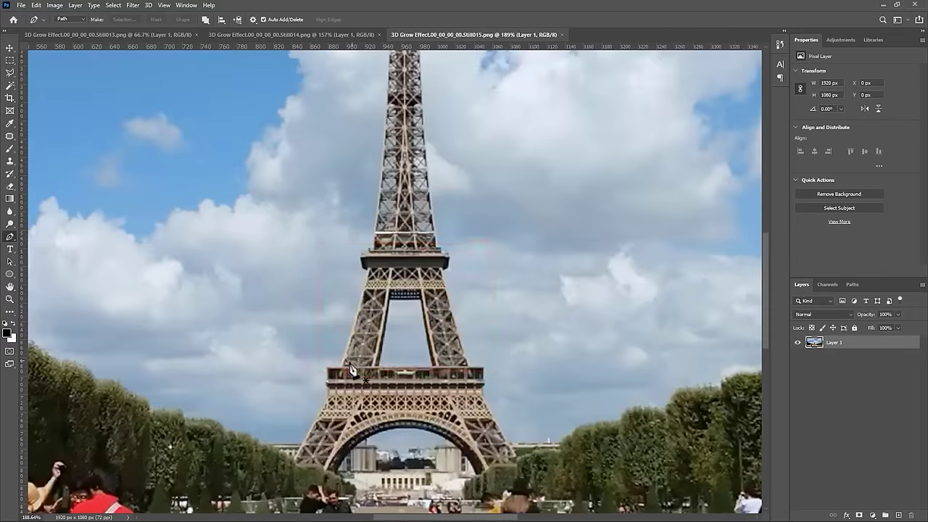
{"action": "left_click", "coordinate": [341, 368]}
{"action": "left_click", "coordinate": [356, 317]}
{"action": "left_click", "coordinate": [366, 269]}
{"action": "left_click", "coordinate": [361, 258]}
{"action": "left_click", "coordinate": [367, 248]}
{"action": "left_click", "coordinate": [440, 248]}
{"action": "left_click", "coordinate": [446, 255]}
{"action": "left_click", "coordinate": [446, 266]}
Step: Continue the path down the right leg, around the inner arch, and close it
{"action": "left_click", "coordinate": [453, 326]}
{"action": "left_click", "coordinate": [461, 342]}
{"action": "left_click", "coordinate": [462, 348]}
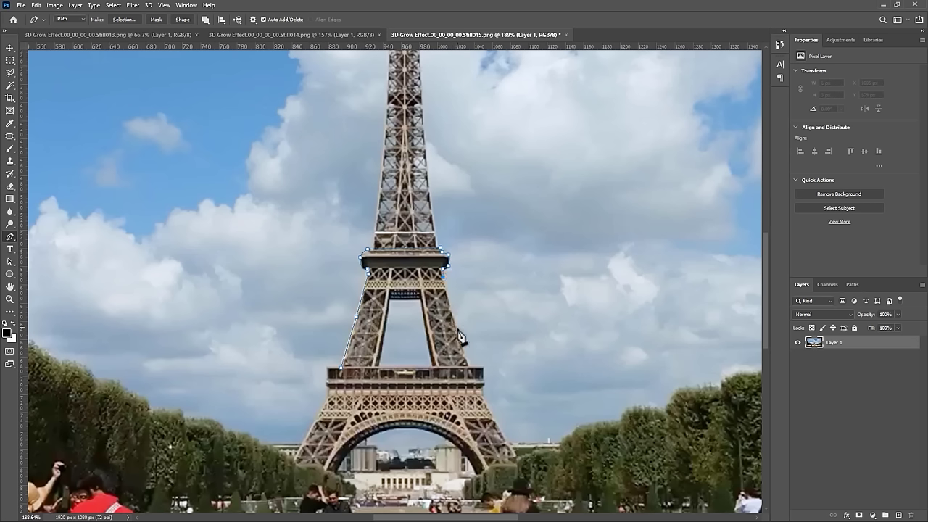
{"action": "left_click", "coordinate": [434, 368]}
{"action": "left_click", "coordinate": [421, 299]}
{"action": "left_click", "coordinate": [390, 298]}
{"action": "left_click", "coordinate": [379, 368]}
{"action": "left_click", "coordinate": [341, 368]}
Step: Delete everything outside the middle section and return to Premiere Pro
{"action": "key", "text": "ctrl+Return"}
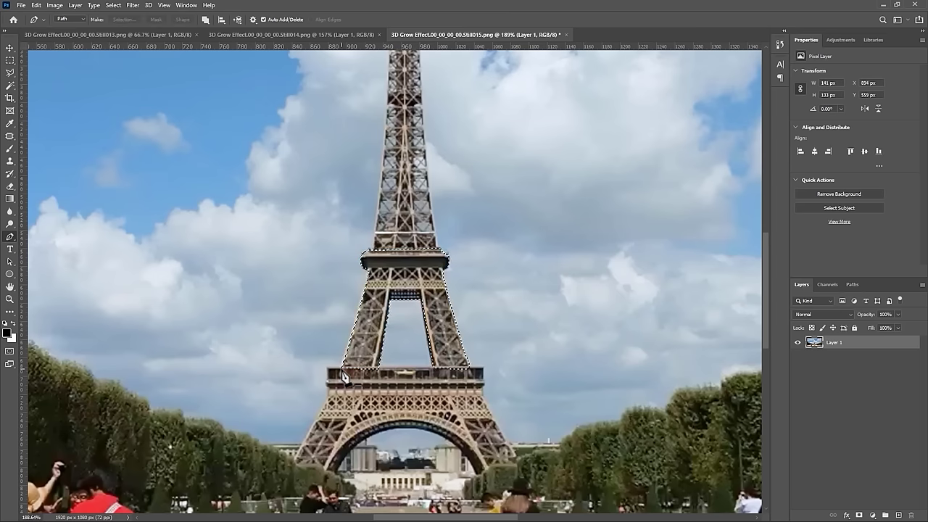
{"action": "key", "text": "ctrl+shift+i"}
{"action": "key", "text": "Delete"}
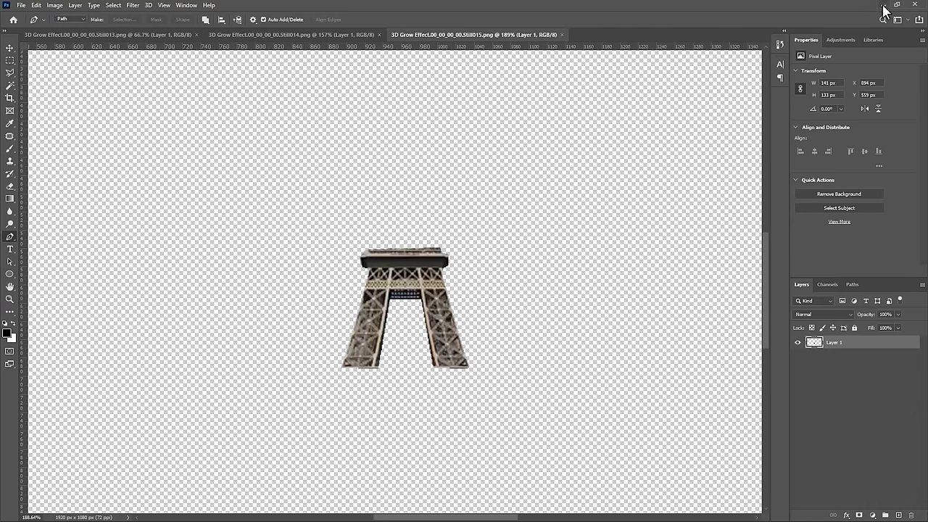
{"action": "left_click", "coordinate": [883, 6]}
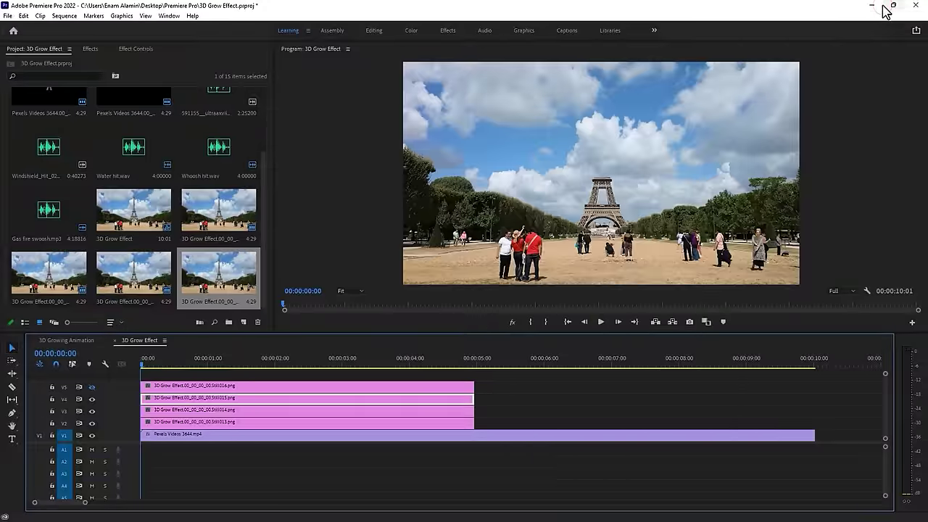
Step: Show tracks V4 and V5 and bring up the Still016 clip's context menu
{"action": "left_click", "coordinate": [92, 399]}
{"action": "left_click", "coordinate": [92, 387]}
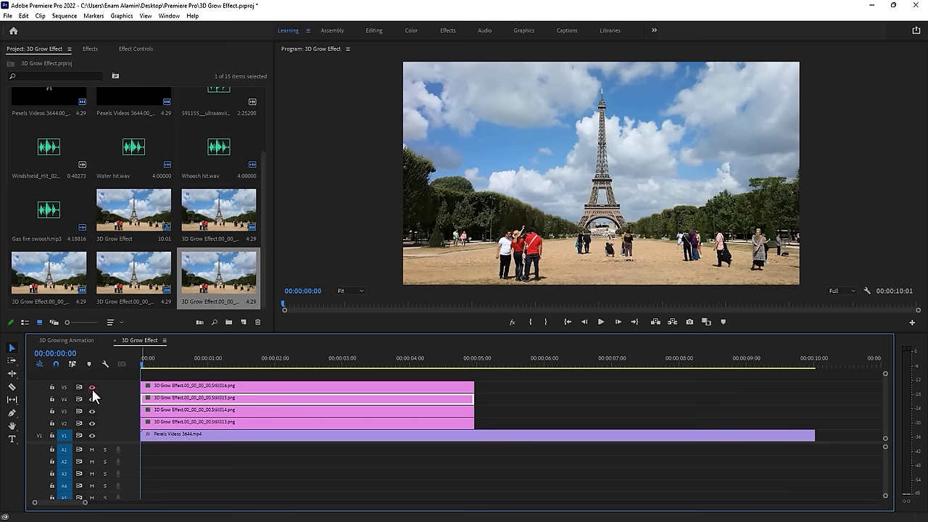
{"action": "right_click", "coordinate": [177, 389]}
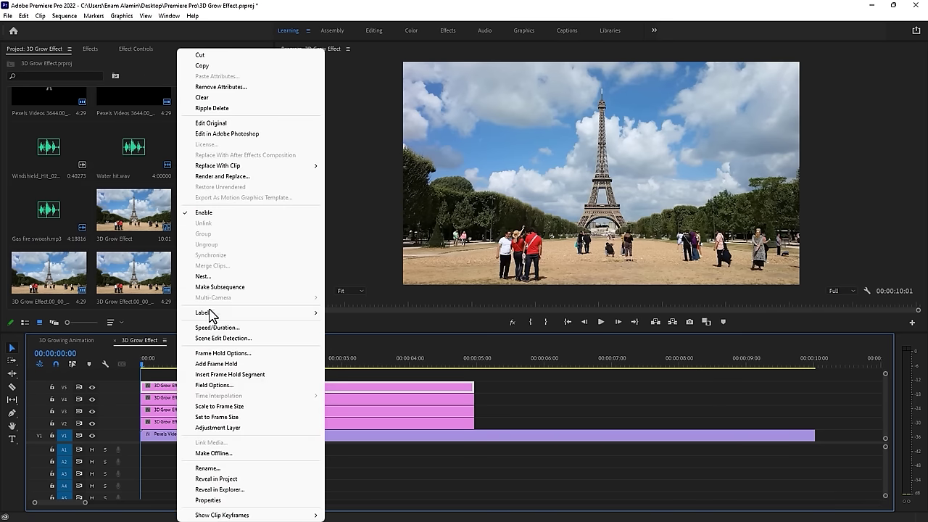
Step: Open Still016 in Photoshop and trace the path up the tower's left edge and antenna
{"action": "left_click", "coordinate": [259, 136]}
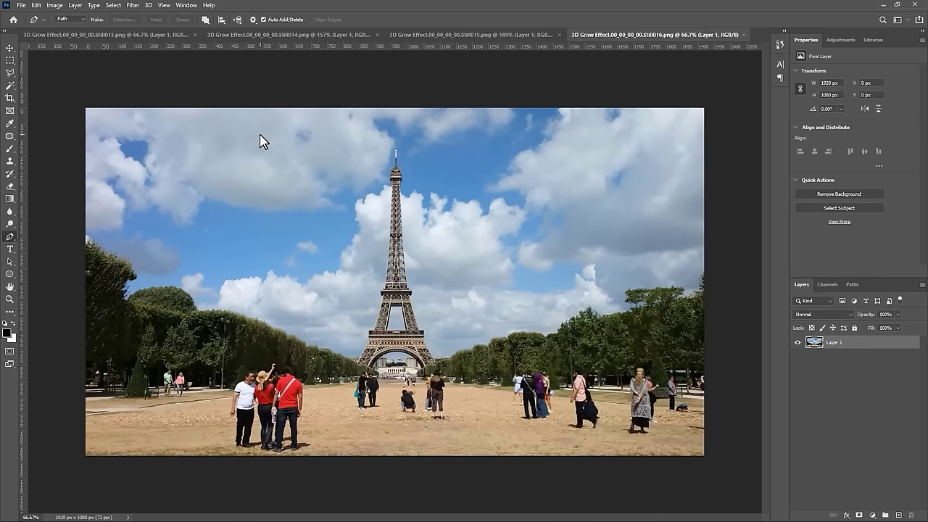
{"action": "scroll", "coordinate": [417, 200], "scroll_direction": "up", "scroll_amount": 5}
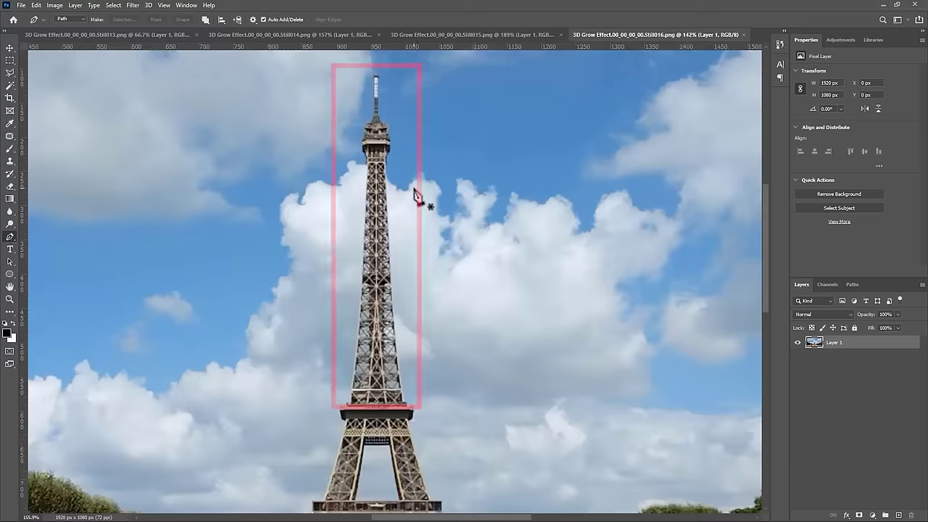
{"action": "left_click", "coordinate": [350, 402]}
{"action": "left_click", "coordinate": [357, 341]}
{"action": "left_click", "coordinate": [363, 260]}
{"action": "left_click", "coordinate": [365, 201]}
{"action": "left_click", "coordinate": [363, 151]}
{"action": "left_click", "coordinate": [372, 118]}
{"action": "left_click", "coordinate": [374, 76]}
{"action": "left_click", "coordinate": [378, 76]}
{"action": "left_click", "coordinate": [379, 116]}
{"action": "left_click", "coordinate": [392, 149]}
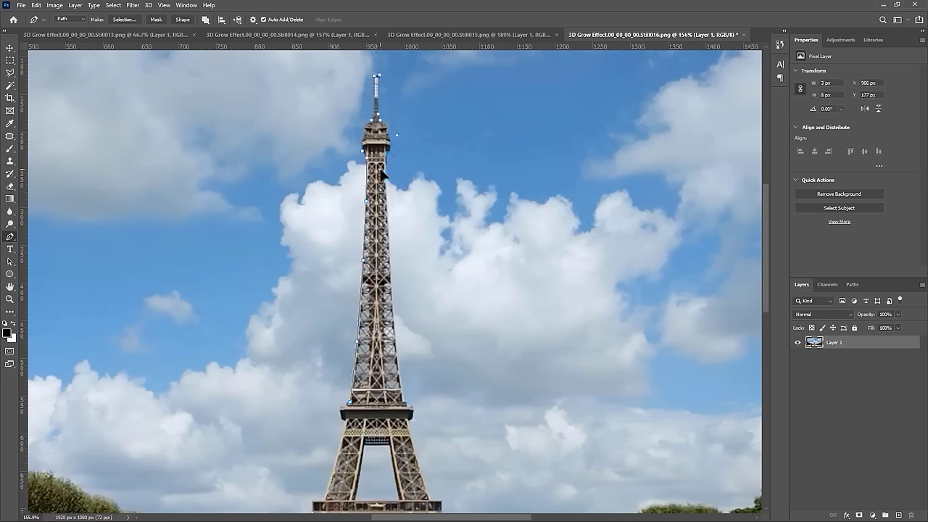
Step: Continue the path down the tower's right edge and close it at the section's bottom
{"action": "left_click", "coordinate": [389, 239]}
{"action": "left_click", "coordinate": [392, 314]}
{"action": "left_click", "coordinate": [398, 372]}
{"action": "scroll", "coordinate": [399, 373], "scroll_direction": "up", "scroll_amount": 2}
{"action": "left_click", "coordinate": [409, 309]}
{"action": "left_click", "coordinate": [346, 309]}
Step: Delete the sky around the tower top, deselect, save, and return to Premiere Pro
{"action": "key", "text": "ctrl+Return"}
{"action": "key", "text": "ctrl+shift+i"}
{"action": "key", "text": "Delete"}
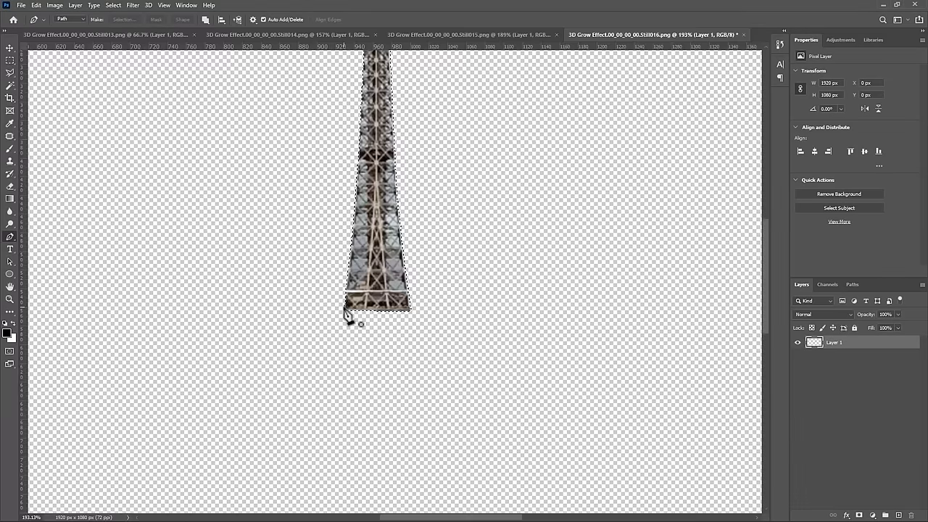
{"action": "scroll", "coordinate": [346, 310], "scroll_direction": "down", "scroll_amount": 5}
{"action": "key", "text": "ctrl+d"}
{"action": "key", "text": "ctrl+s"}
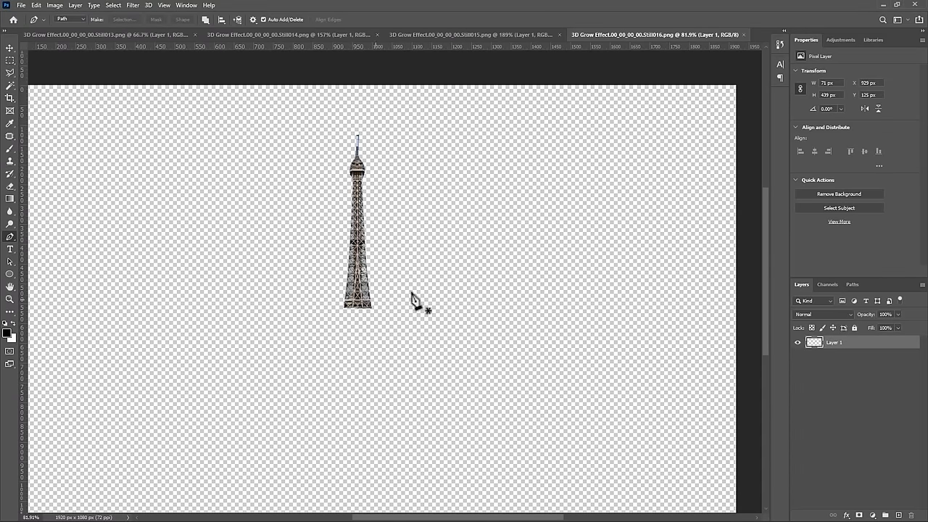
{"action": "left_click", "coordinate": [882, 4]}
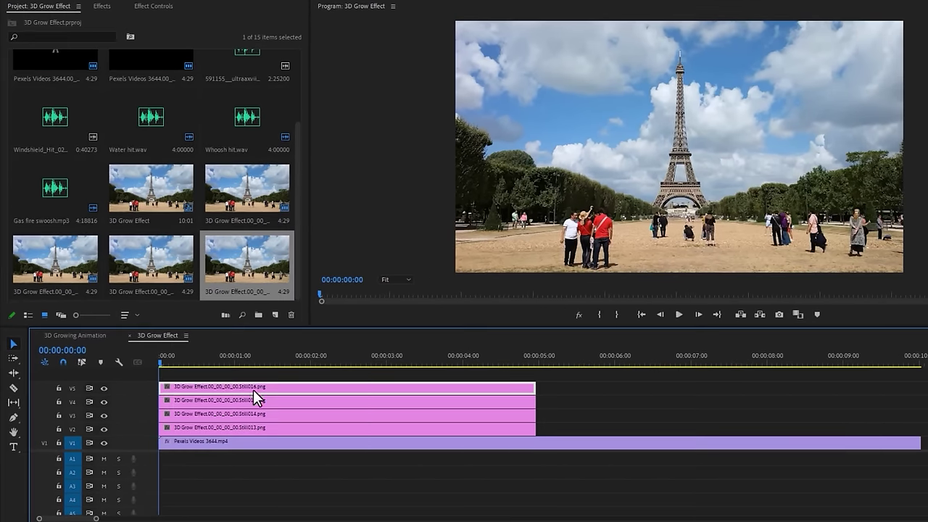
Step: Hide the tower layers on tracks V5, V4 and V3, leaving the bottom still and park footage
{"action": "left_click", "coordinate": [105, 387]}
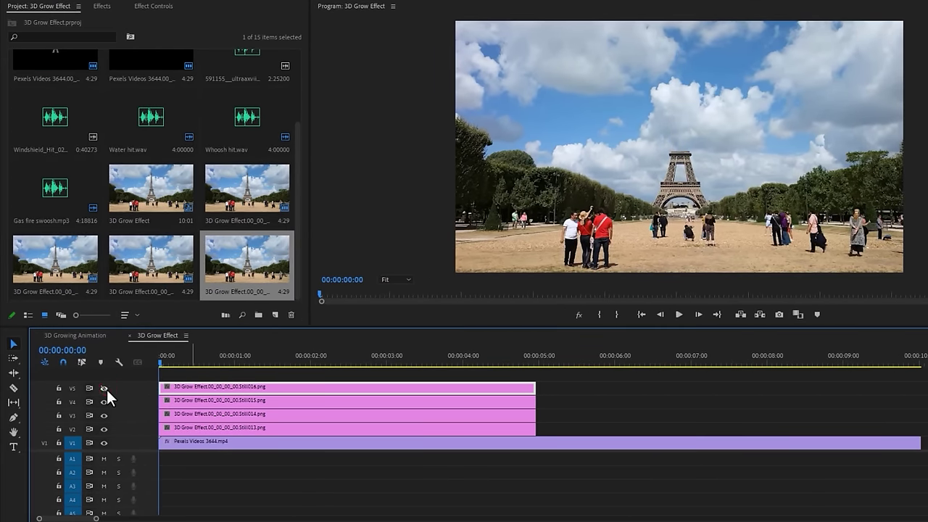
{"action": "left_click", "coordinate": [105, 388]}
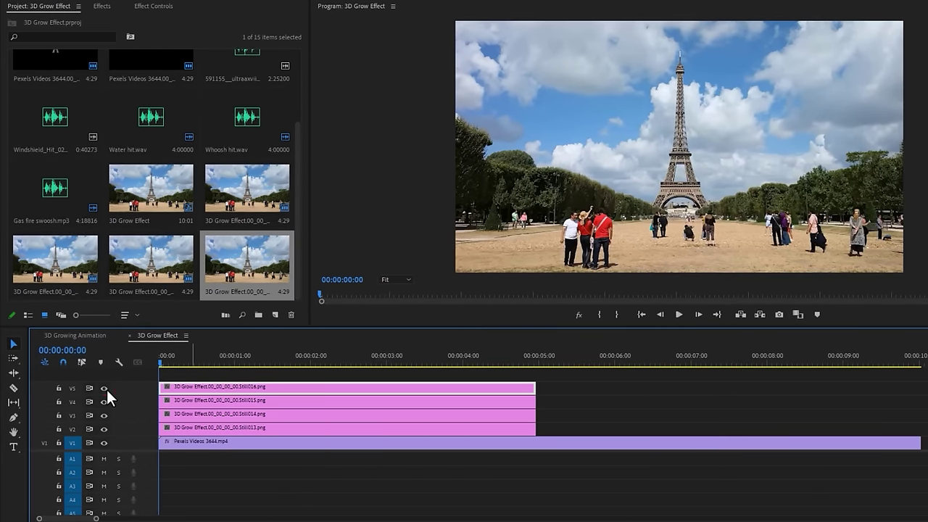
{"action": "left_click", "coordinate": [105, 387]}
{"action": "left_click", "coordinate": [104, 401]}
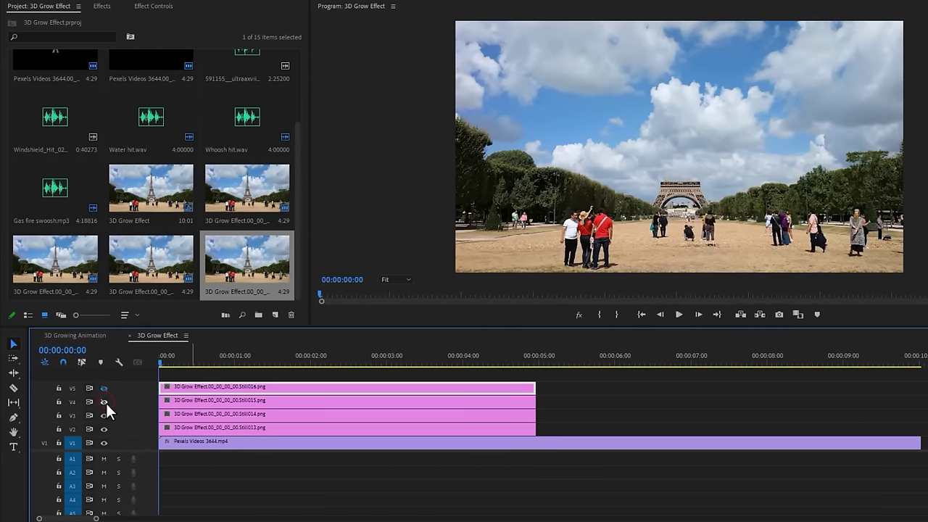
{"action": "left_click", "coordinate": [104, 416]}
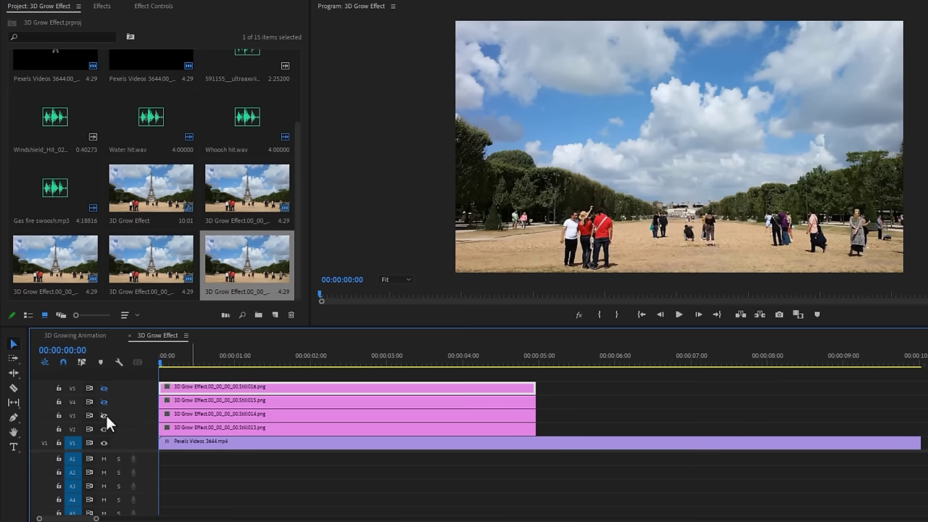
Step: Preview the sequence, return the playhead to the start, and select the Still013 clip on V2
{"action": "left_click", "coordinate": [677, 314]}
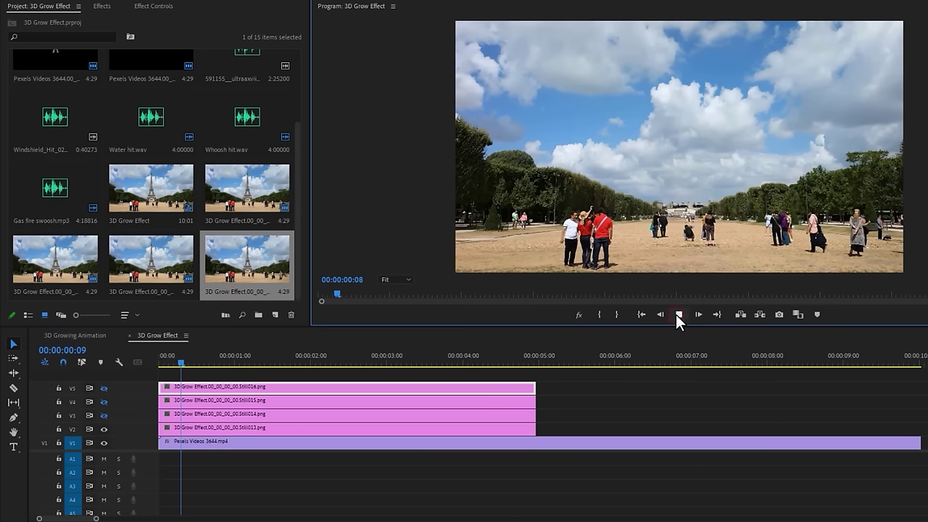
{"action": "left_click", "coordinate": [678, 314]}
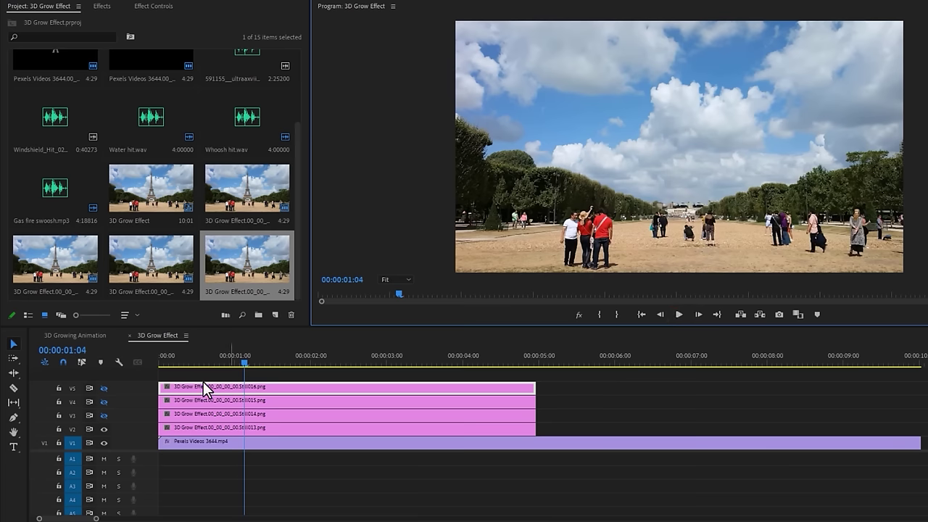
{"action": "left_click_drag", "start_coordinate": [161, 363], "coordinate": [147, 366]}
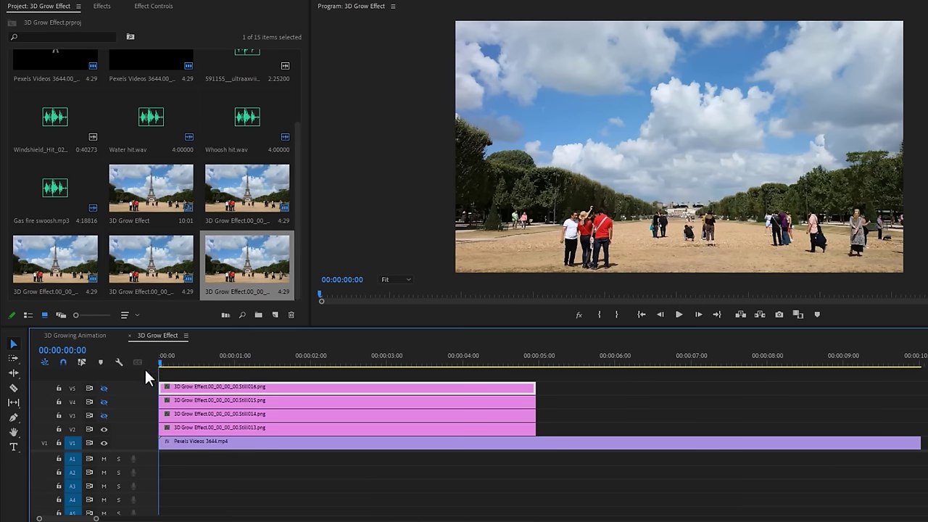
{"action": "left_click", "coordinate": [192, 432]}
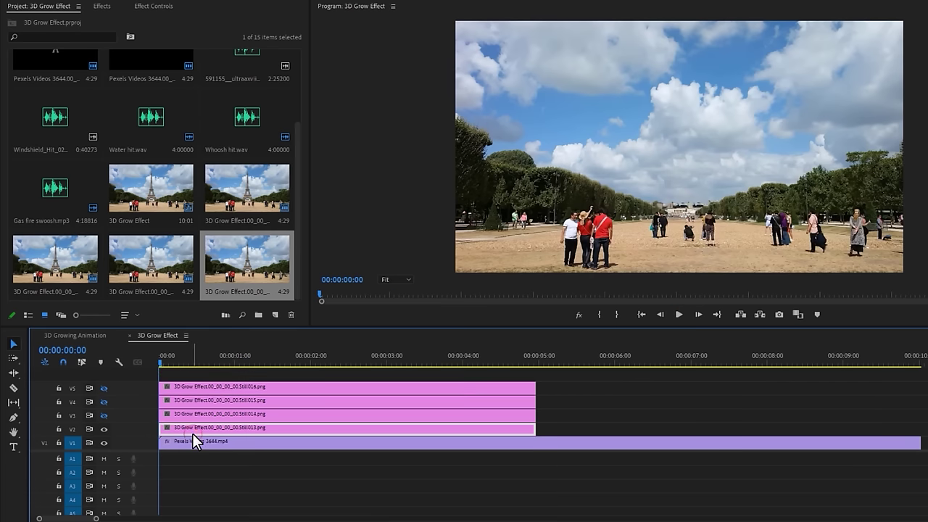
Step: Draw a closed Opacity pen mask on Still013 around the tower area above the horizon
{"action": "left_click", "coordinate": [169, 10]}
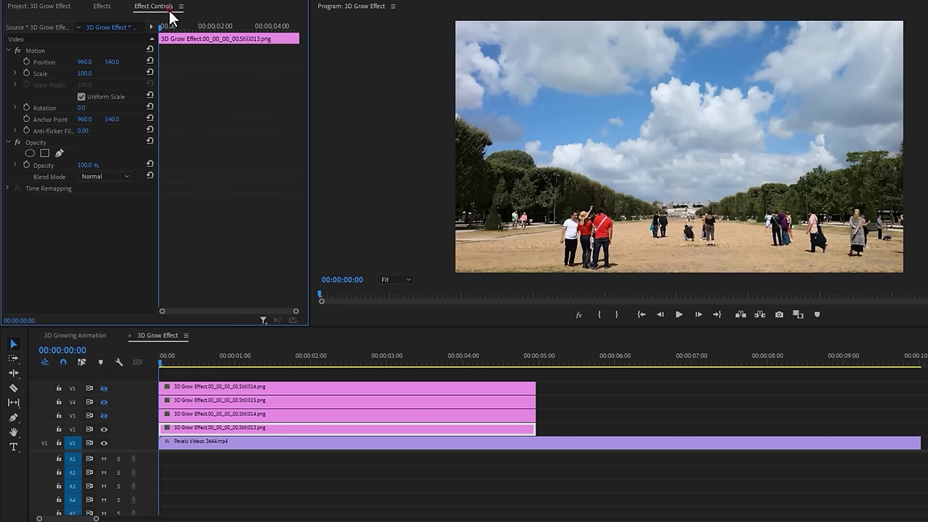
{"action": "left_click", "coordinate": [55, 141]}
{"action": "left_click", "coordinate": [63, 153]}
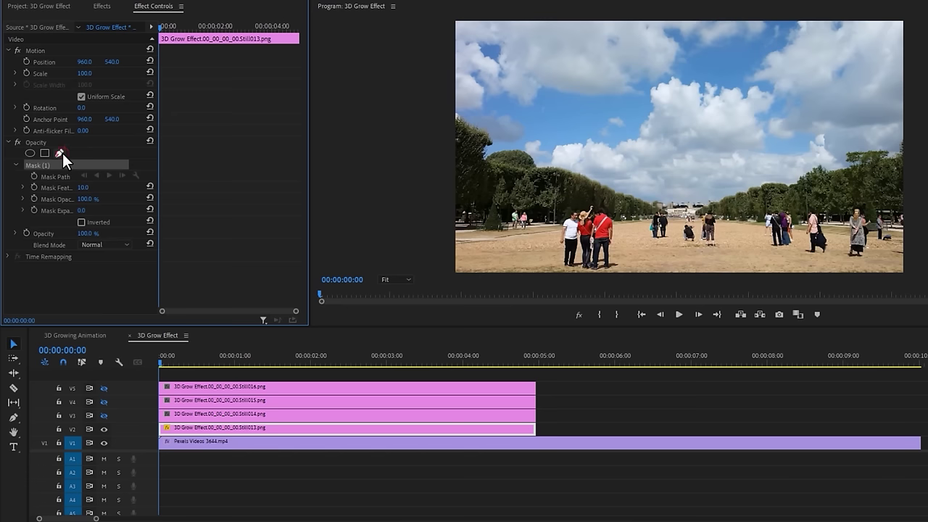
{"action": "left_click", "coordinate": [642, 201]}
{"action": "left_click", "coordinate": [667, 210]}
{"action": "left_click", "coordinate": [691, 210]}
{"action": "left_click", "coordinate": [714, 206]}
{"action": "left_click", "coordinate": [727, 190]}
{"action": "left_click", "coordinate": [725, 24]}
{"action": "left_click", "coordinate": [650, 26]}
{"action": "left_click", "coordinate": [638, 46]}
{"action": "left_click", "coordinate": [642, 202]}
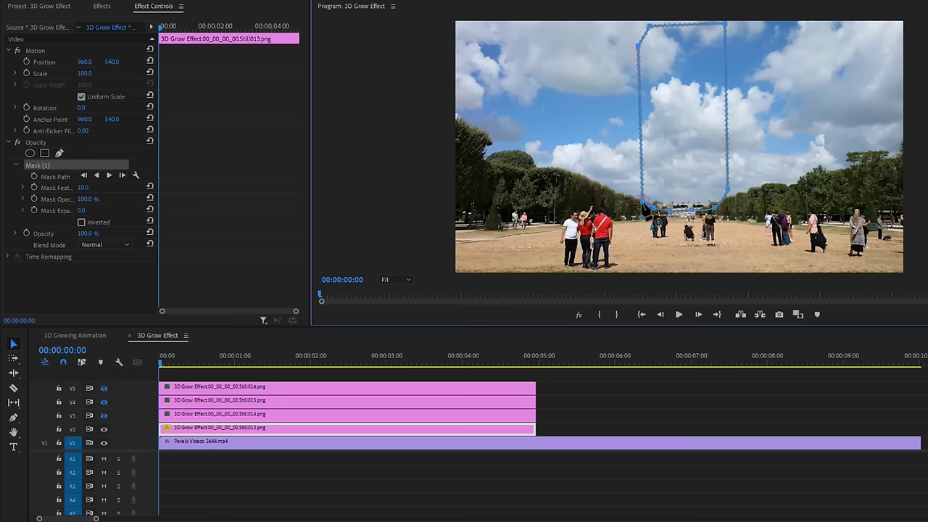
Step: Preview the mask, show track V3 again, and move Still014 to start at 00:00:01:01
{"action": "left_click", "coordinate": [678, 315]}
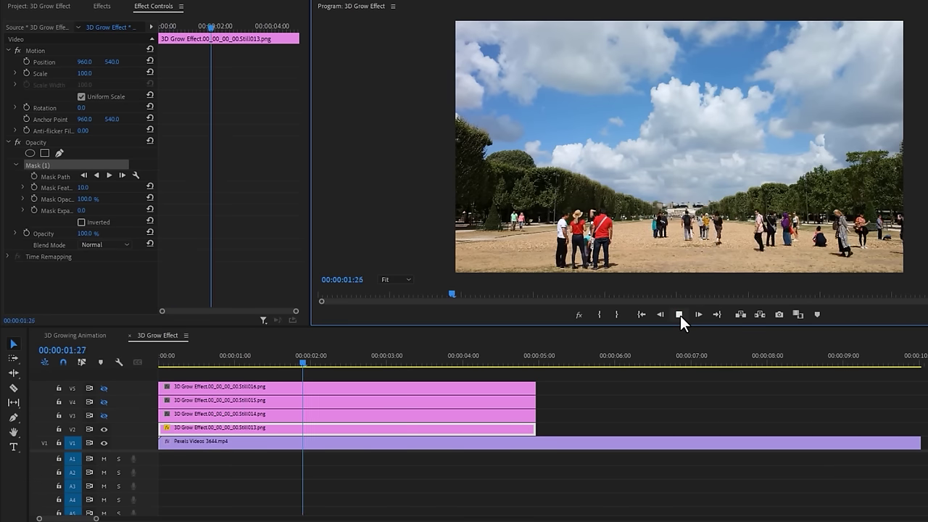
{"action": "left_click", "coordinate": [679, 315]}
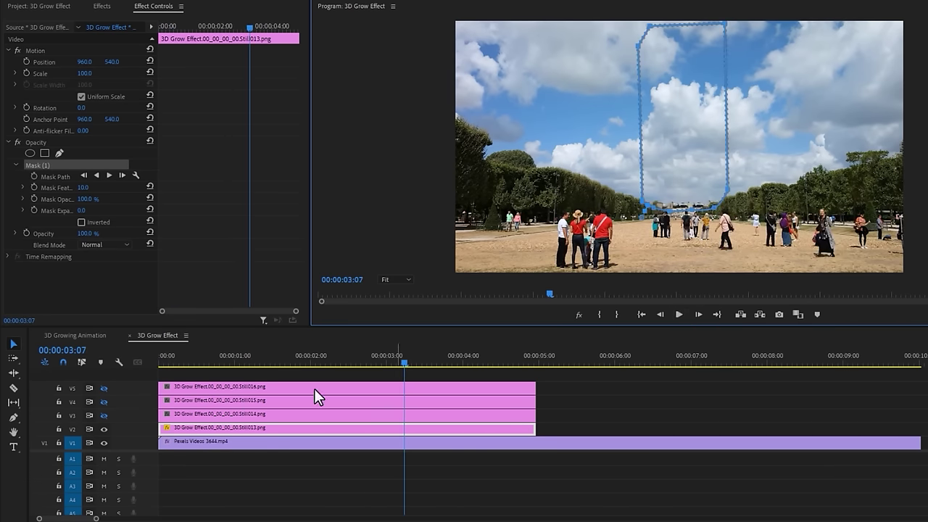
{"action": "key", "text": "Home"}
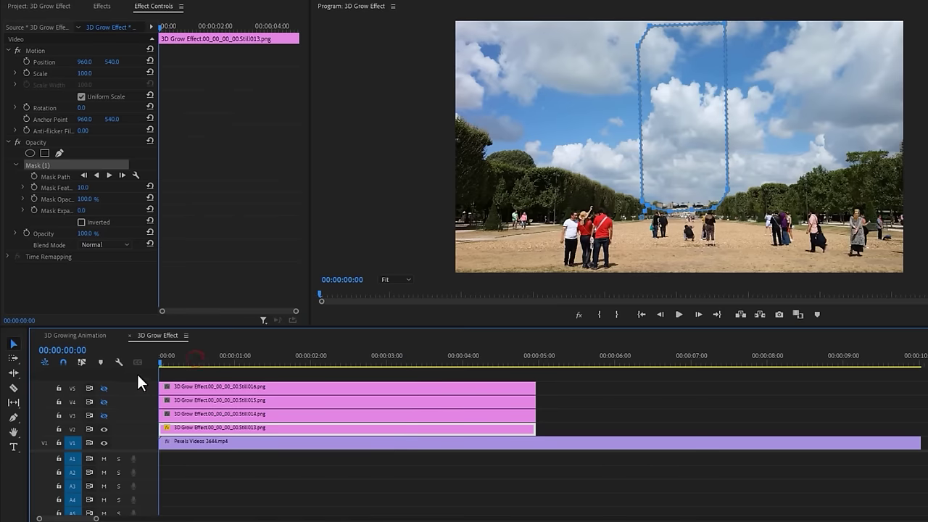
{"action": "left_click", "coordinate": [105, 414]}
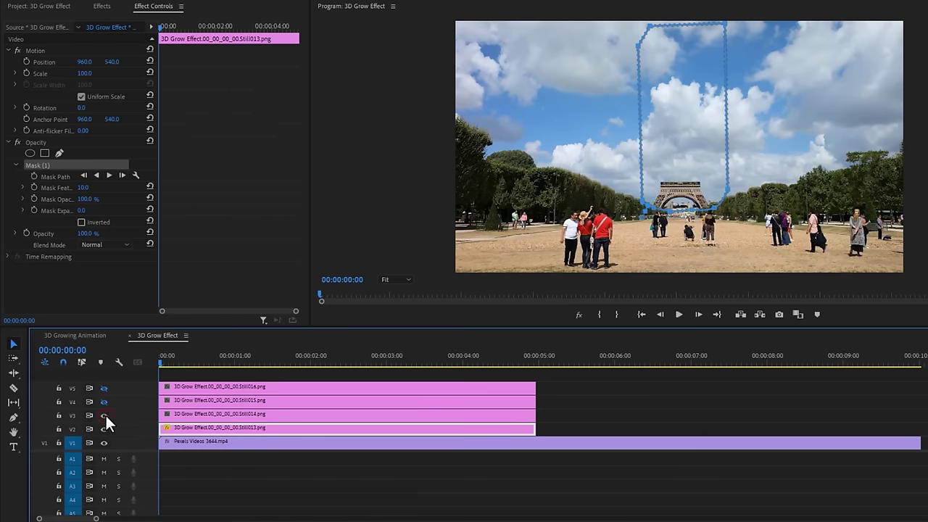
{"action": "left_click", "coordinate": [236, 362]}
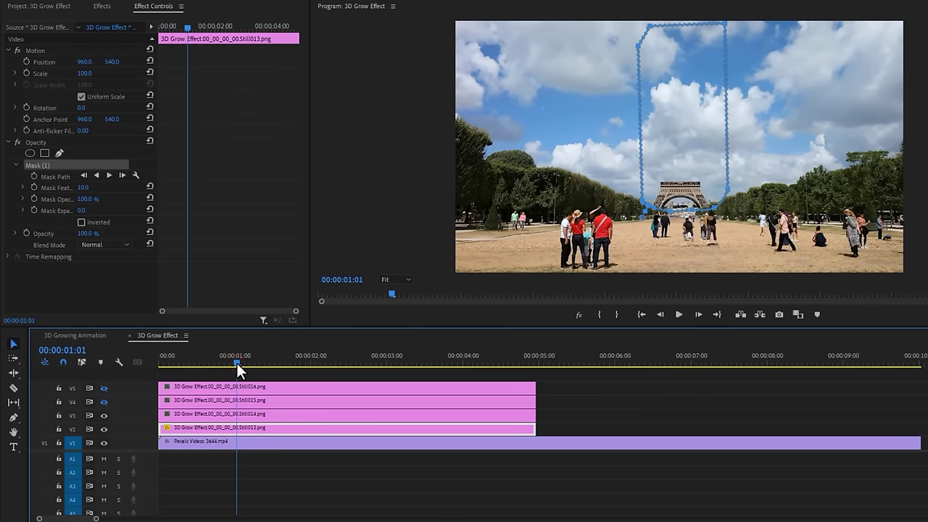
{"action": "left_click_drag", "start_coordinate": [178, 413], "coordinate": [255, 420]}
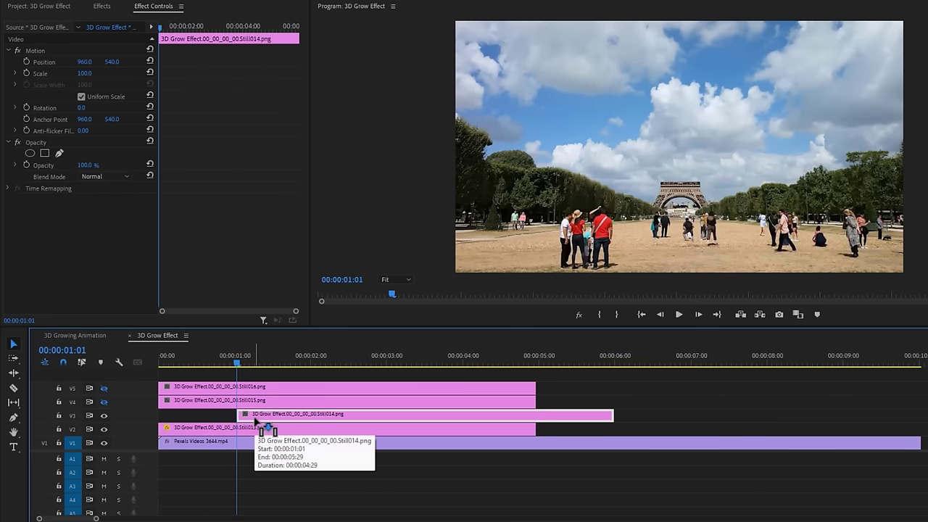
Step: Apply the Transform effect to the Still014 clip on V3
{"action": "left_click", "coordinate": [102, 6]}
{"action": "left_click", "coordinate": [94, 21]}
{"action": "type", "text": "transform"}
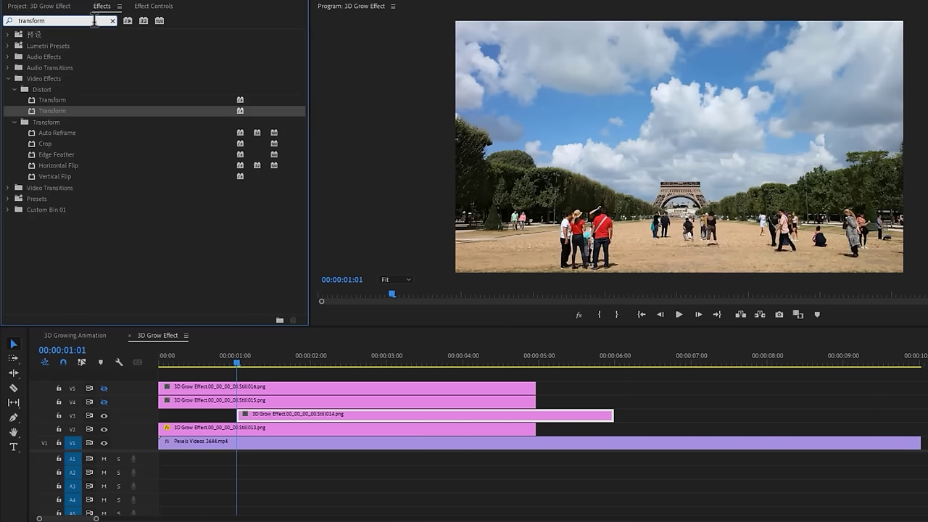
{"action": "left_click_drag", "start_coordinate": [75, 108], "coordinate": [252, 416]}
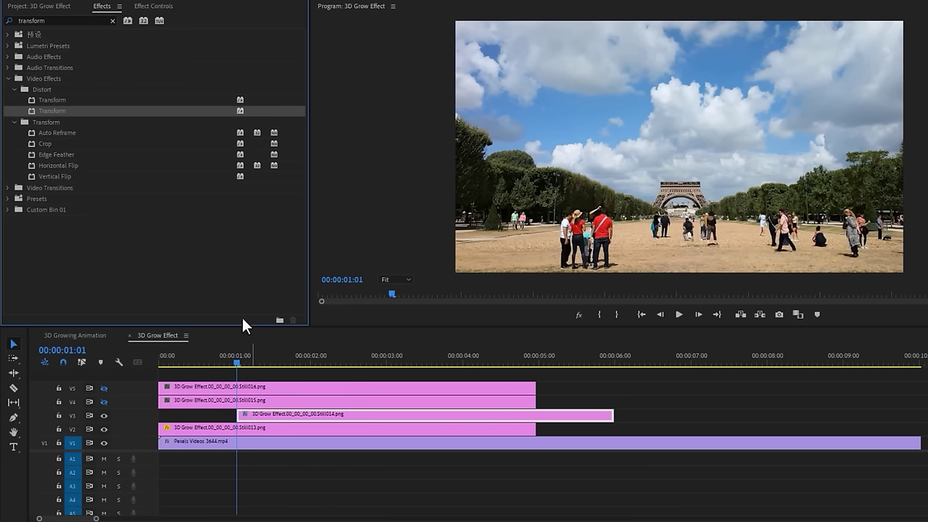
{"action": "left_click", "coordinate": [153, 8]}
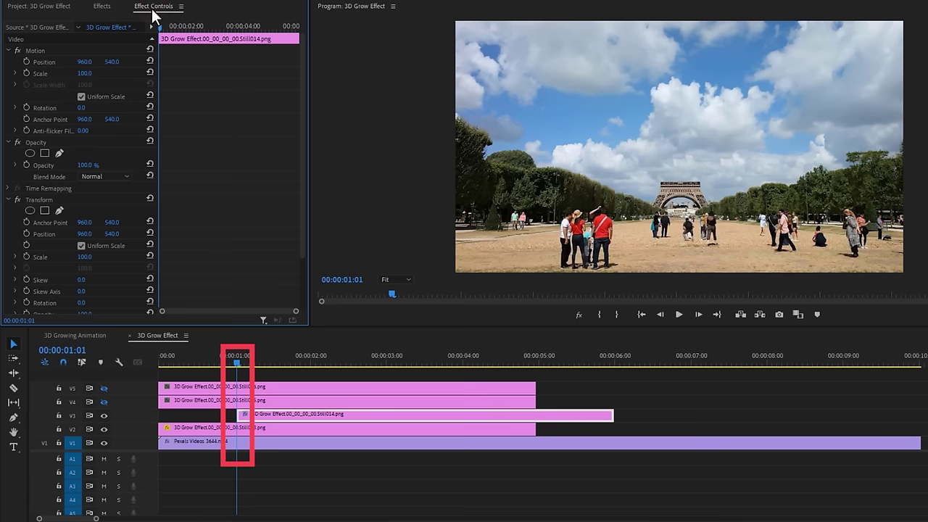
{"action": "left_click_drag", "start_coordinate": [302, 83], "coordinate": [302, 190]}
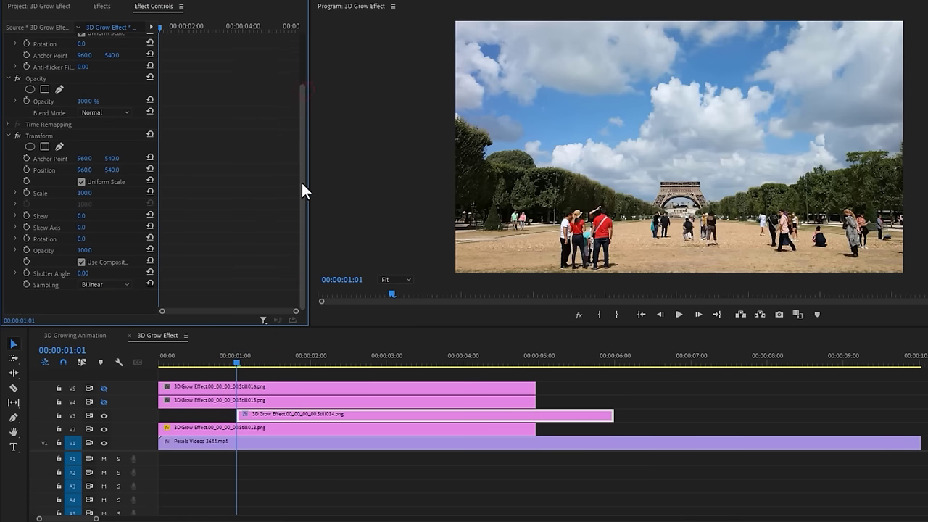
Step: Keyframe Transform Position Y from 712 down below ground back to 540 over 15 frames, with Ease In
{"action": "left_click", "coordinate": [23, 171]}
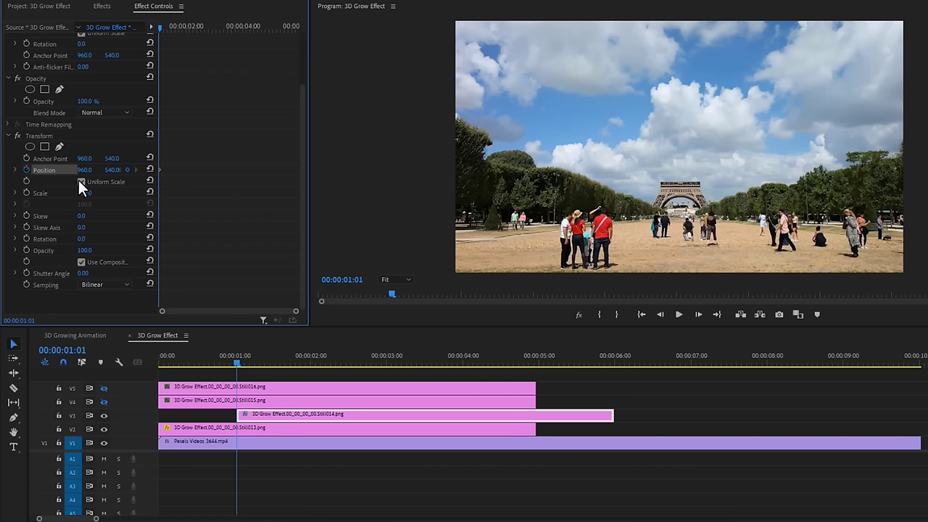
{"action": "left_click_drag", "start_coordinate": [111, 171], "coordinate": [236, 170]}
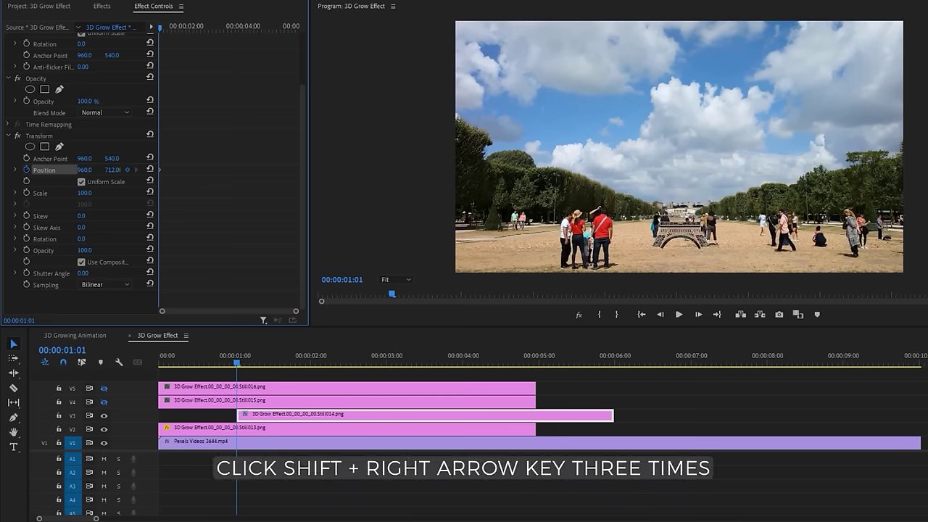
{"action": "key", "text": "shift+Right"}
{"action": "key", "text": "shift+Right"}
{"action": "key", "text": "shift+Right"}
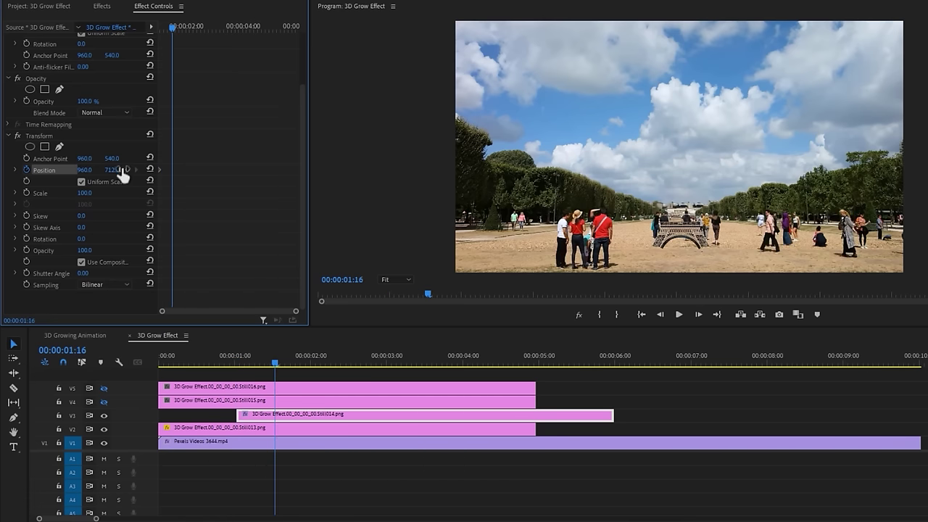
{"action": "left_click", "coordinate": [148, 170]}
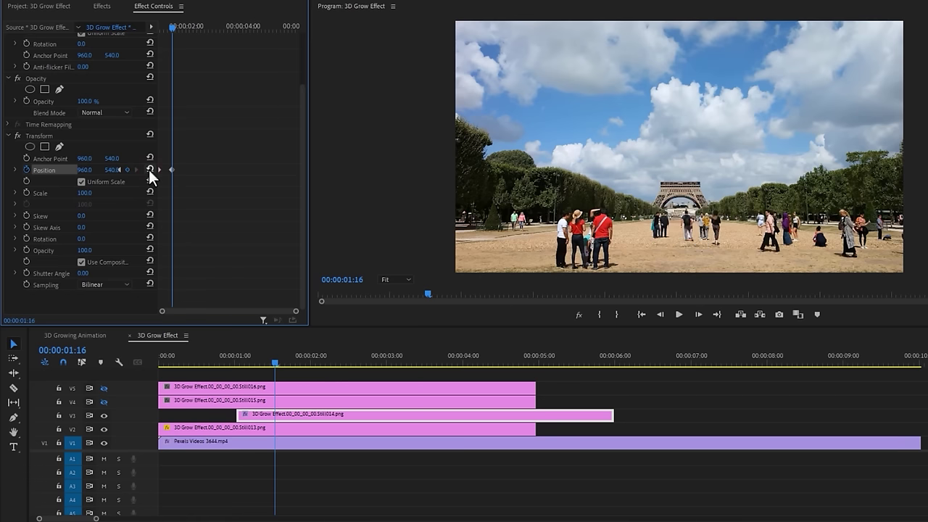
{"action": "right_click", "coordinate": [171, 170]}
{"action": "mouse_move", "coordinate": [222, 266]}
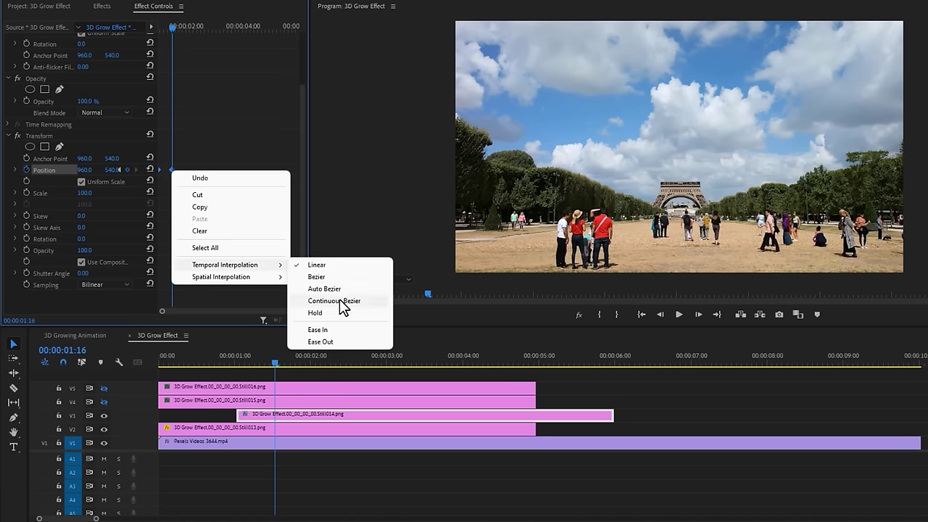
{"action": "left_click", "coordinate": [333, 330]}
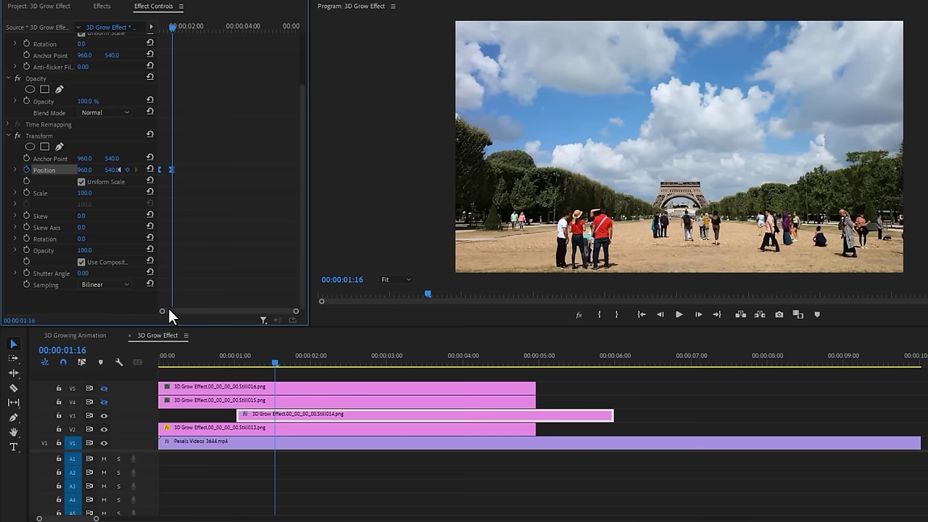
Step: Set the Transform Shutter Angle to 360 and preview the rising tower base
{"action": "left_click", "coordinate": [83, 275]}
{"action": "type", "text": "360"}
{"action": "key", "text": "Return"}
{"action": "left_click", "coordinate": [235, 361]}
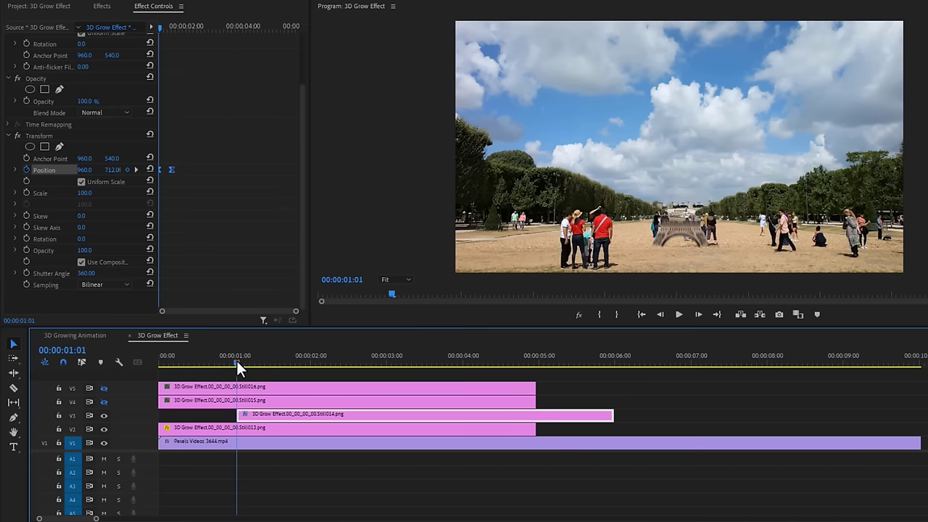
{"action": "key", "text": "space"}
{"action": "left_click", "coordinate": [237, 360]}
{"action": "key", "text": "space"}
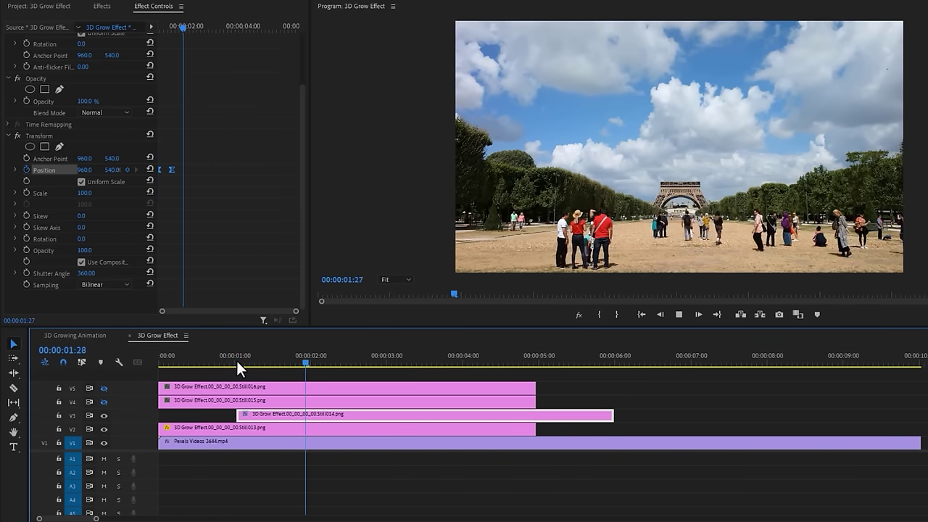
{"action": "left_click", "coordinate": [236, 360]}
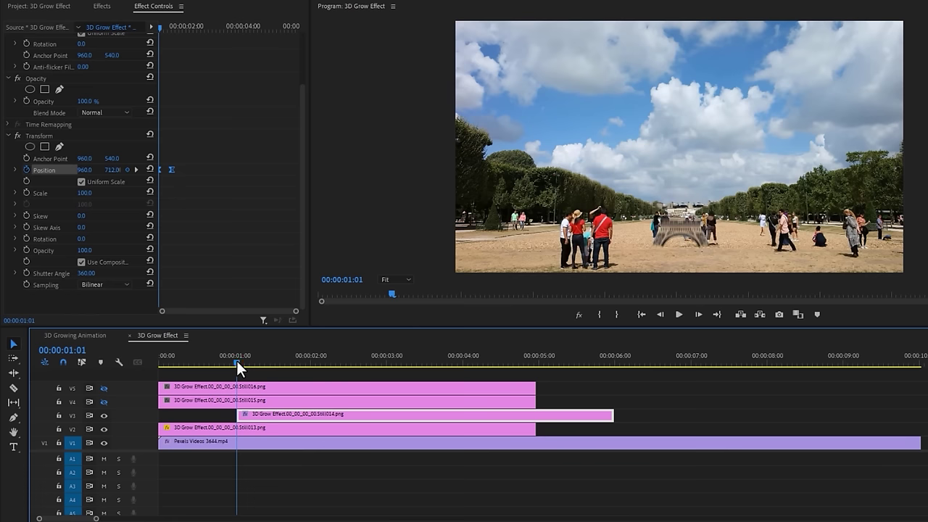
{"action": "left_click", "coordinate": [59, 90]}
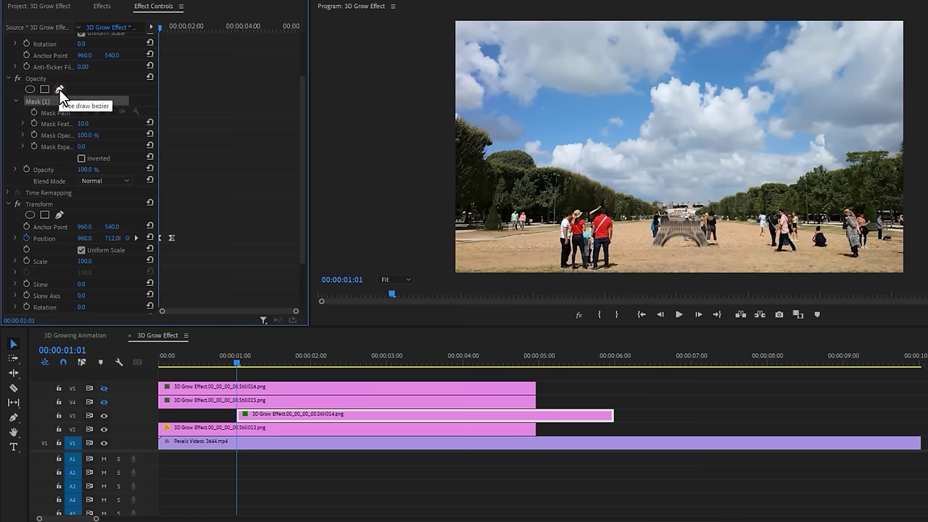
Step: Draw a closed polygon pen mask on Still014 around the tower's middle section
{"action": "left_click", "coordinate": [654, 214]}
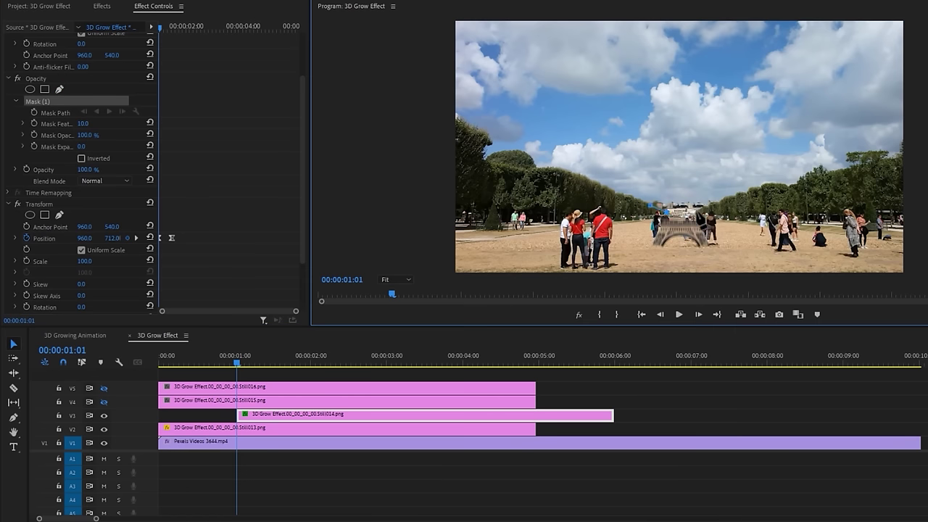
{"action": "left_click", "coordinate": [714, 208]}
{"action": "left_click", "coordinate": [720, 185]}
{"action": "left_click", "coordinate": [721, 134]}
{"action": "left_click", "coordinate": [645, 122]}
{"action": "left_click", "coordinate": [632, 159]}
{"action": "left_click", "coordinate": [649, 208]}
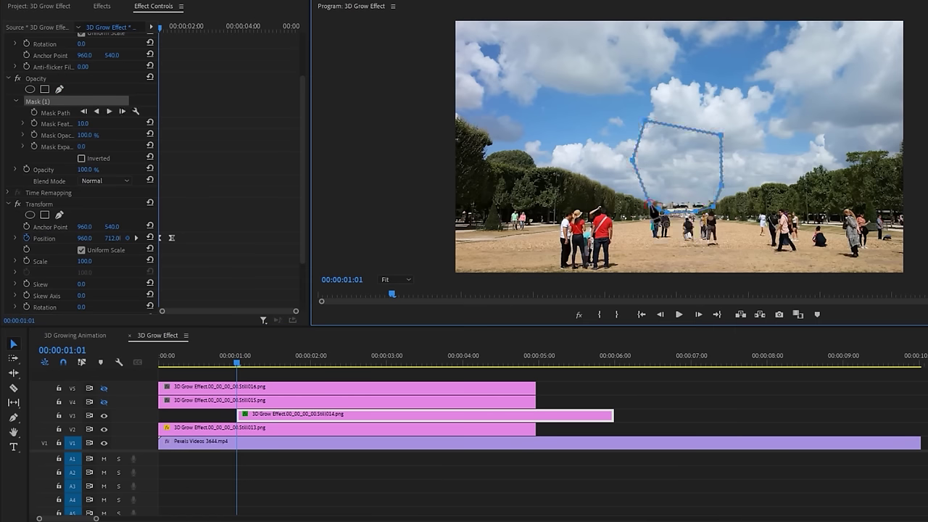
Step: Preview the masked animation, then move the Still015 clip to start at 00:00:01:16
{"action": "left_click", "coordinate": [678, 314]}
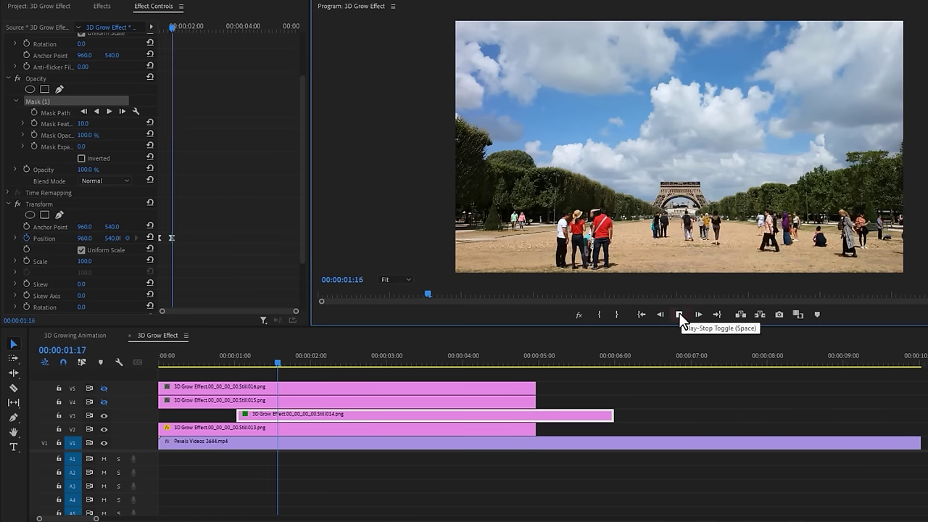
{"action": "left_click", "coordinate": [238, 360]}
{"action": "key", "text": "space"}
{"action": "left_click", "coordinate": [238, 360]}
{"action": "key", "text": "space"}
{"action": "left_click", "coordinate": [237, 361]}
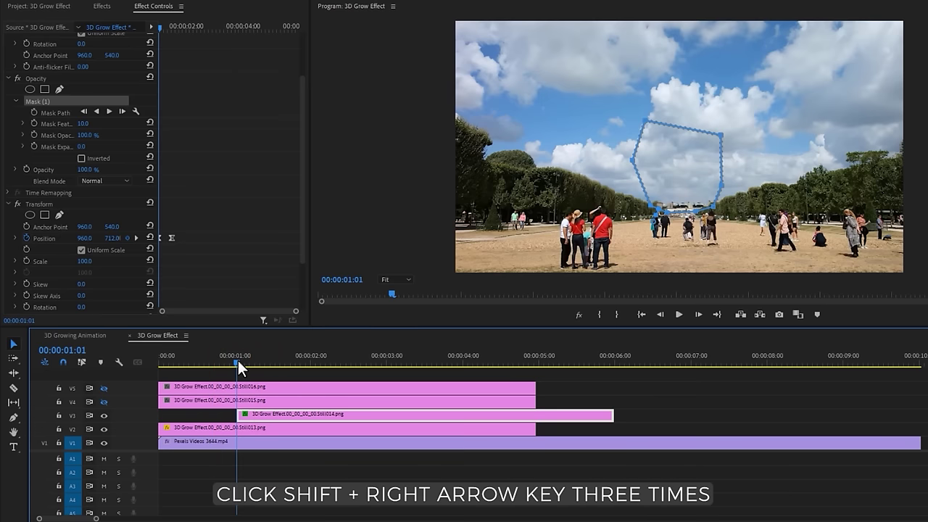
{"action": "key", "text": "shift+Right"}
{"action": "key", "text": "shift+Right"}
{"action": "key", "text": "shift+Right"}
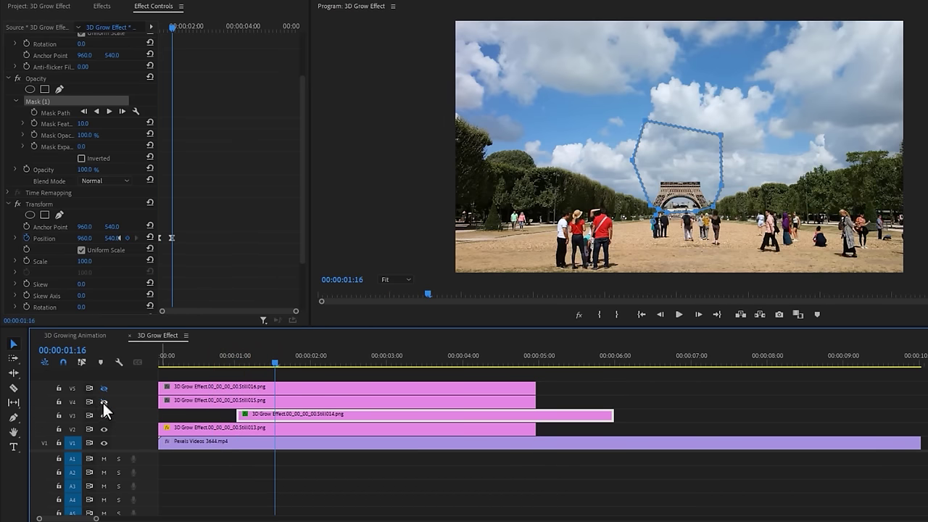
{"action": "left_click_drag", "start_coordinate": [184, 401], "coordinate": [303, 407]}
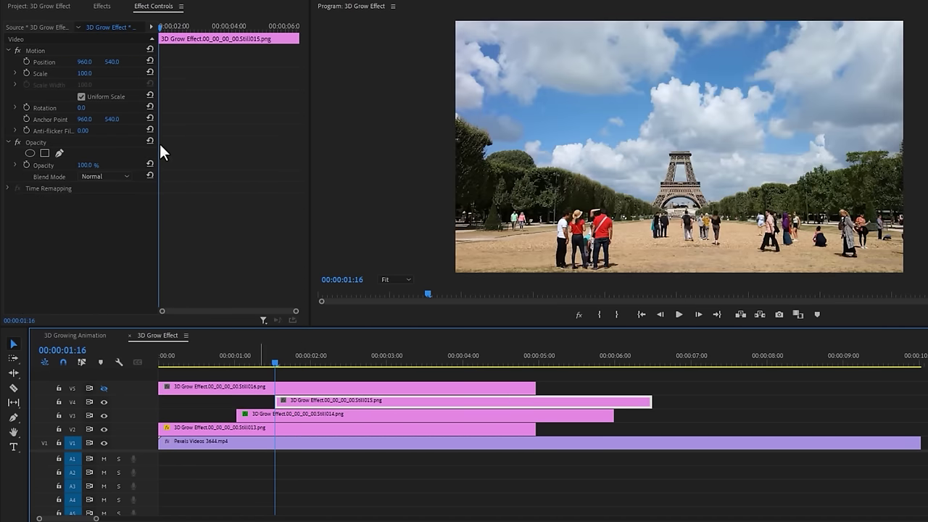
Step: Apply the Transform effect to the Still015 clip on V4
{"action": "left_click", "coordinate": [102, 7]}
{"action": "left_click_drag", "start_coordinate": [57, 110], "coordinate": [290, 404]}
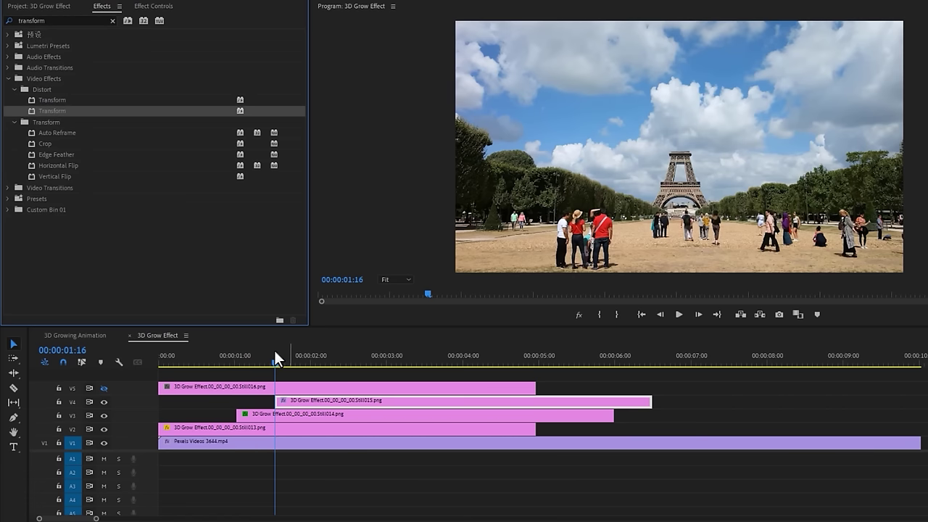
{"action": "left_click", "coordinate": [160, 6]}
{"action": "scroll", "coordinate": [300, 181], "scroll_direction": "down", "scroll_amount": 3}
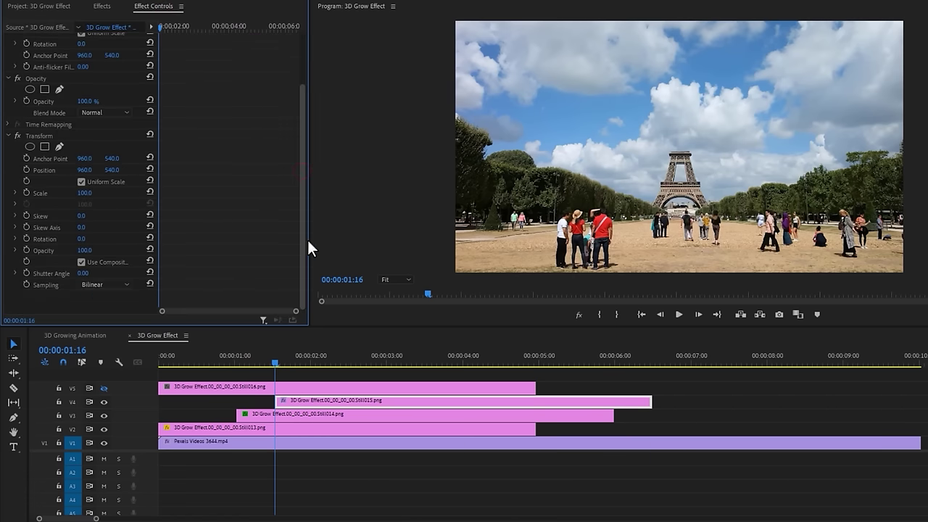
Step: Set starting Transform keyframes of Position Y 693 and Rotation 20°
{"action": "left_click", "coordinate": [26, 170]}
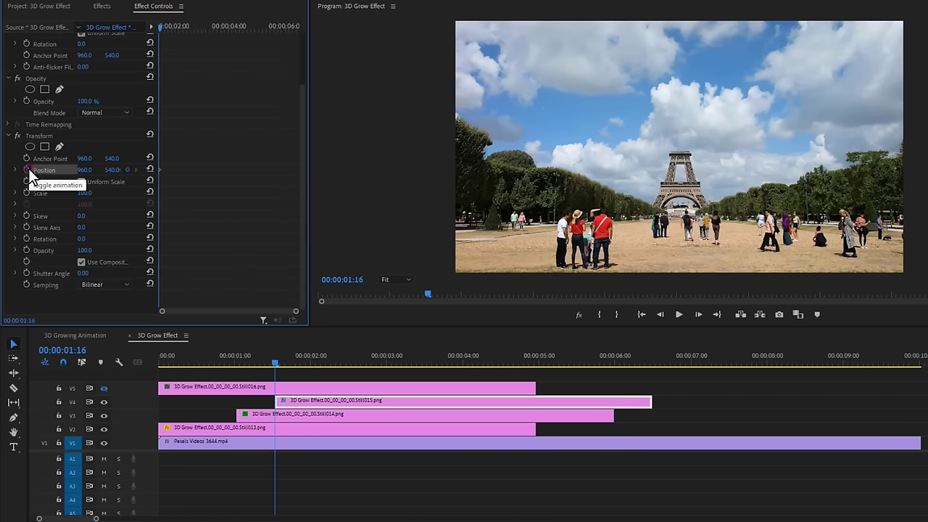
{"action": "left_click", "coordinate": [26, 238]}
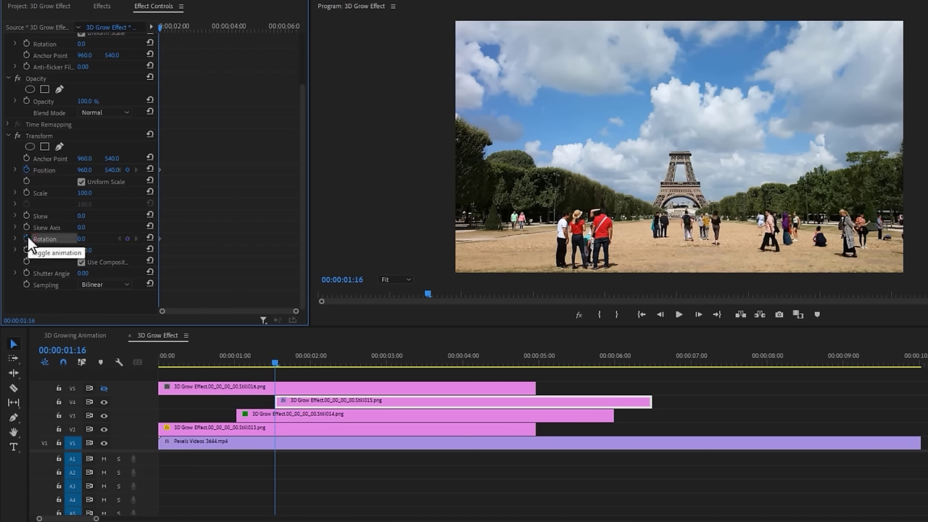
{"action": "left_click_drag", "start_coordinate": [108, 170], "coordinate": [217, 171]}
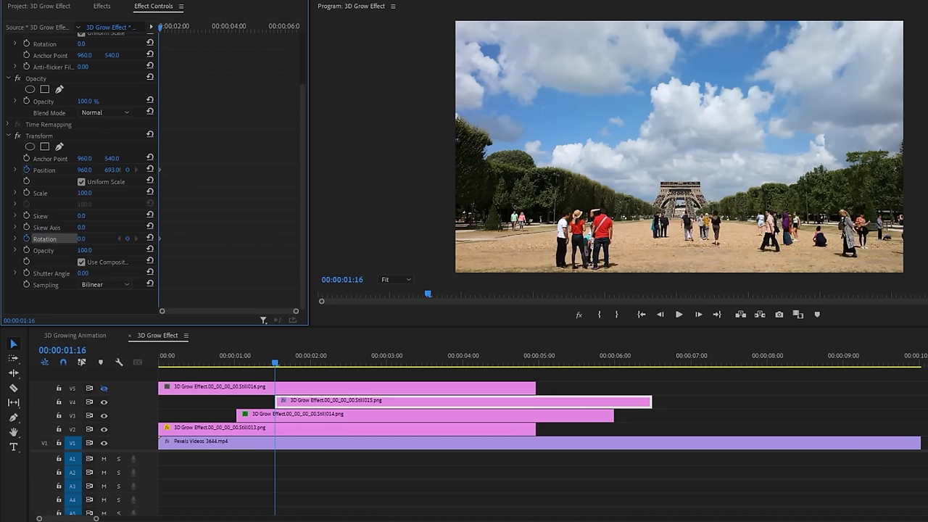
{"action": "left_click", "coordinate": [81, 239]}
{"action": "type", "text": "20"}
{"action": "key", "text": "Return"}
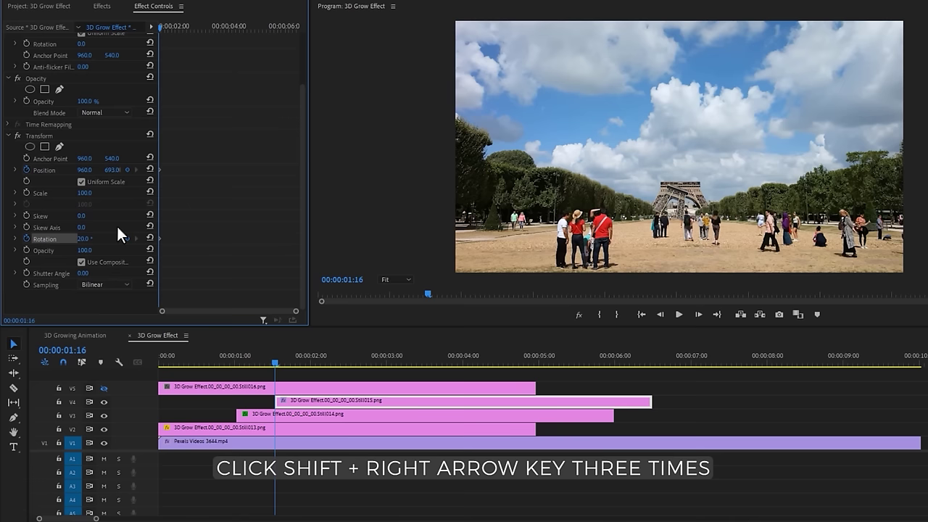
Step: At 00:00:02:01, reset Position to 540 and Rotation to 0°, with Ease In on both keyframes
{"action": "key", "text": "shift+Right"}
{"action": "key", "text": "shift+Right"}
{"action": "key", "text": "shift+Right"}
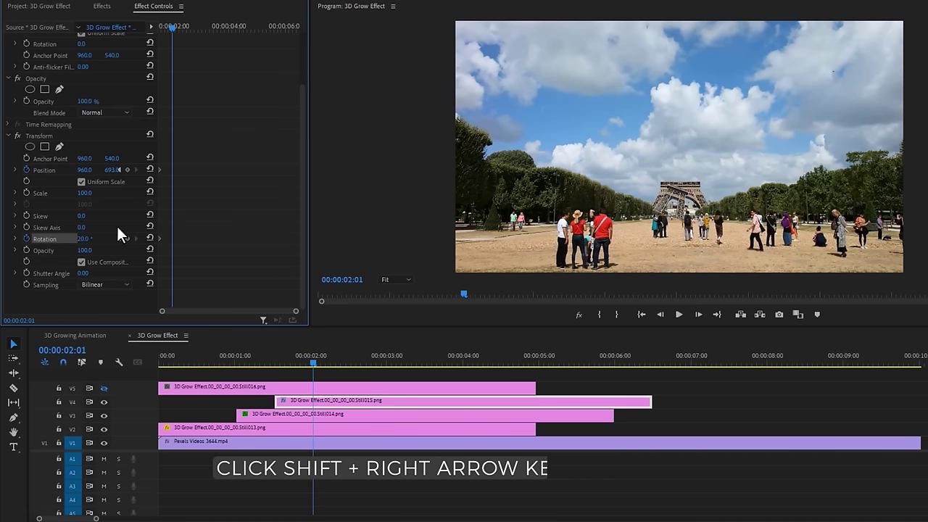
{"action": "left_click", "coordinate": [150, 168]}
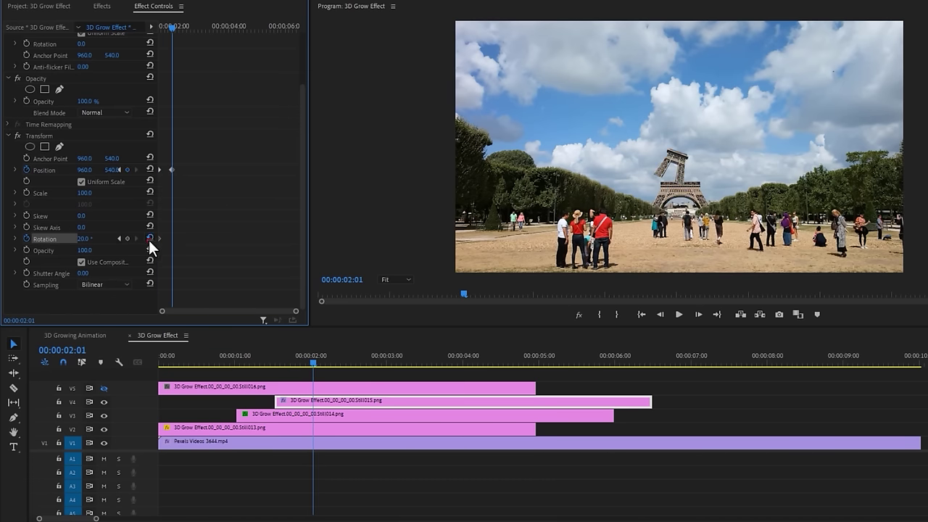
{"action": "left_click", "coordinate": [149, 238]}
{"action": "left_click_drag", "start_coordinate": [202, 252], "coordinate": [149, 168]}
{"action": "right_click", "coordinate": [171, 170]}
{"action": "mouse_move", "coordinate": [222, 265]}
{"action": "left_click", "coordinate": [335, 330]}
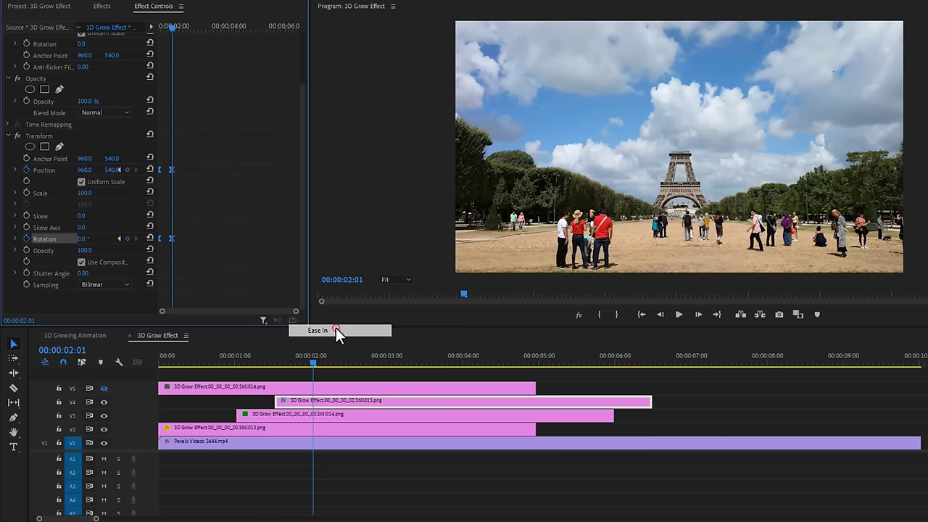
Step: Set Shutter Angle to 360 and play the tilting rise from 00:00:01:16
{"action": "left_click", "coordinate": [84, 273]}
{"action": "type", "text": "360"}
{"action": "key", "text": "Return"}
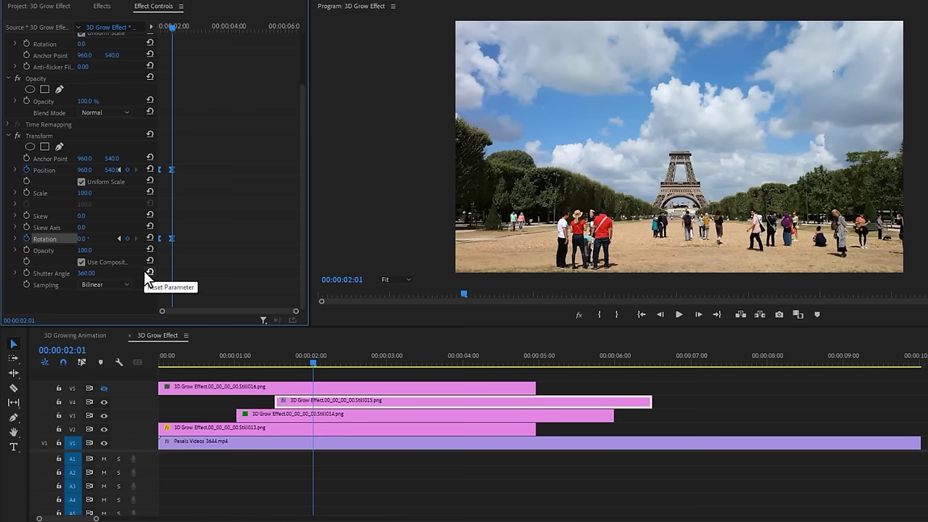
{"action": "left_click", "coordinate": [276, 359]}
{"action": "key", "text": "space"}
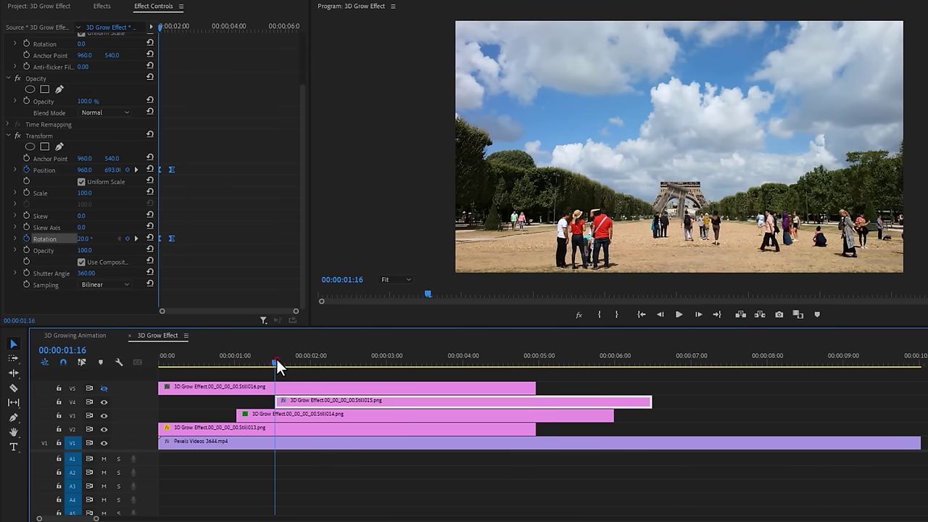
Step: Draw a closed polygon pen mask on Still015 around the tower's upper section
{"action": "left_click", "coordinate": [276, 359]}
{"action": "left_click", "coordinate": [59, 89]}
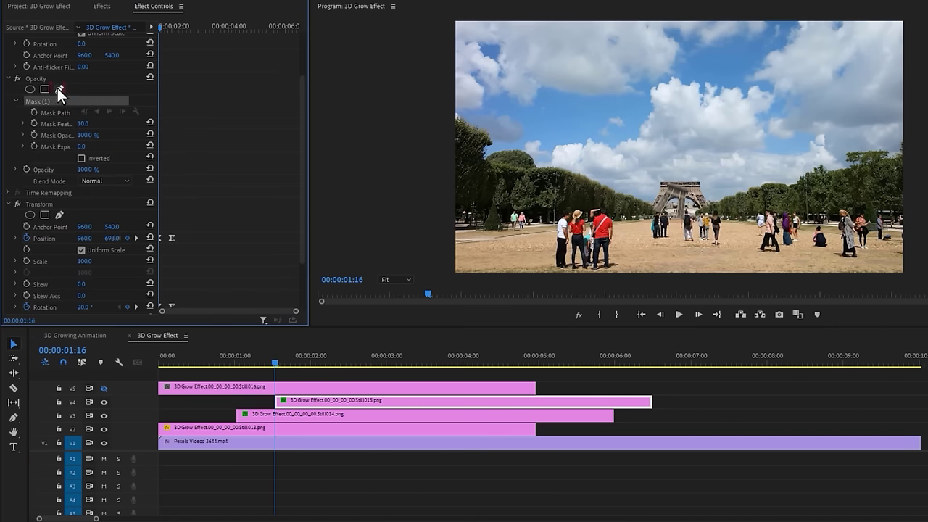
{"action": "left_click", "coordinate": [656, 182]}
{"action": "left_click_drag", "start_coordinate": [703, 182], "coordinate": [723, 146]}
{"action": "left_click", "coordinate": [705, 88]}
{"action": "left_click", "coordinate": [643, 93]}
{"action": "left_click", "coordinate": [646, 145]}
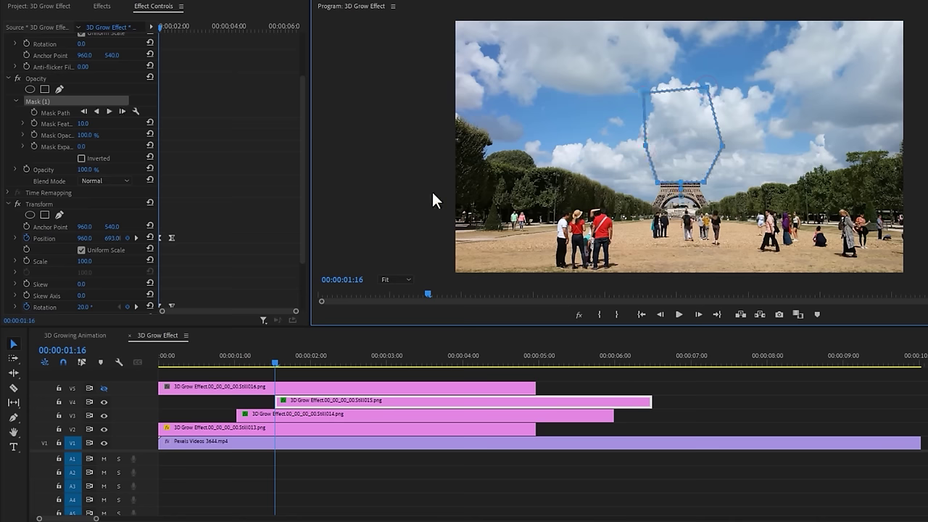
Step: Set Mask Feather to 0 and preview the masked animation
{"action": "left_click", "coordinate": [84, 124]}
{"action": "type", "text": "0"}
{"action": "key", "text": "Return"}
{"action": "left_click", "coordinate": [676, 313]}
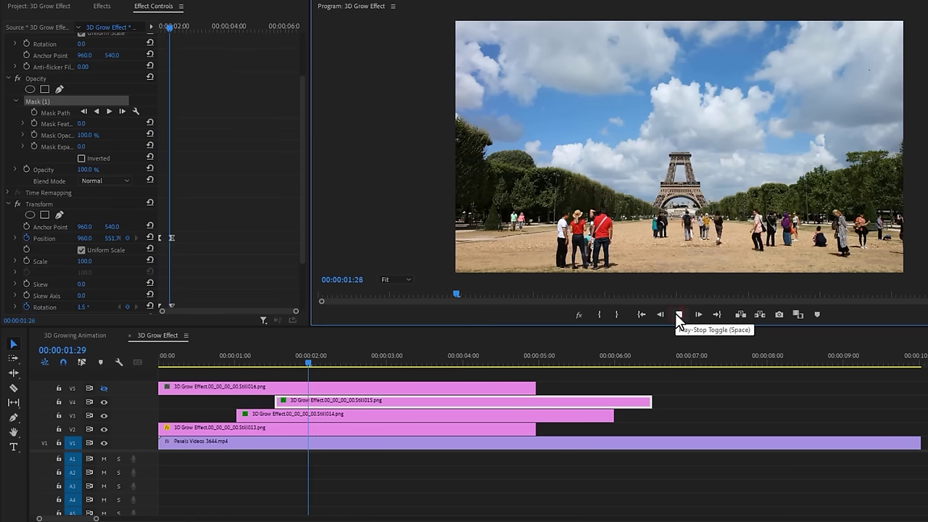
{"action": "left_click", "coordinate": [275, 359]}
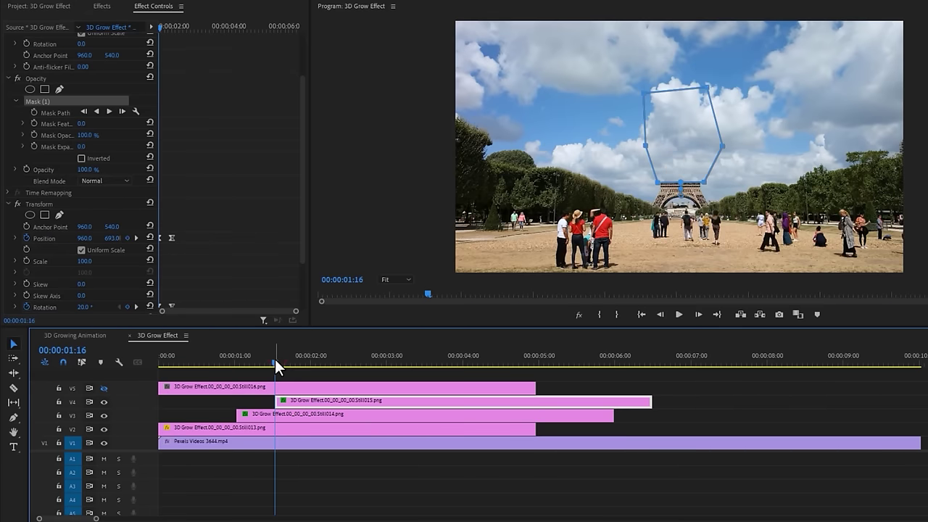
{"action": "key", "text": "space"}
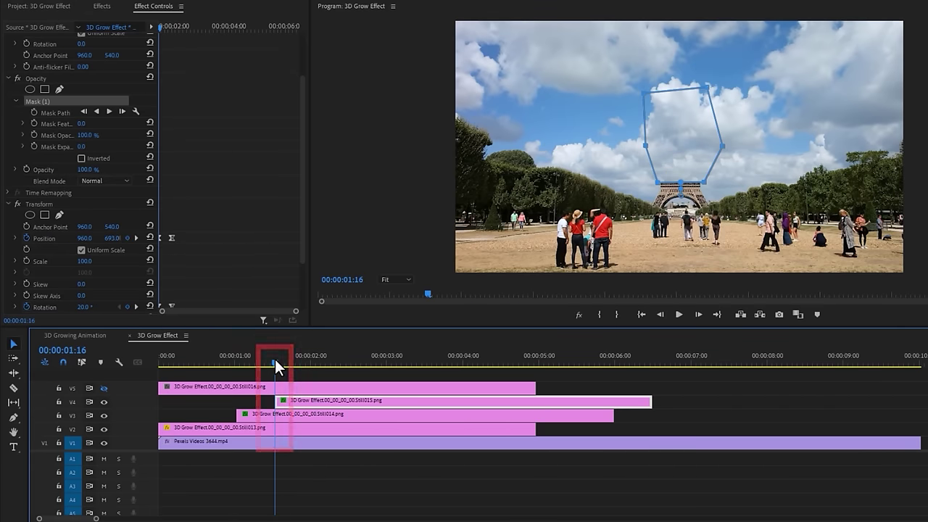
{"action": "key", "text": "shift+Right"}
{"action": "key", "text": "shift+Right"}
{"action": "key", "text": "shift+Right"}
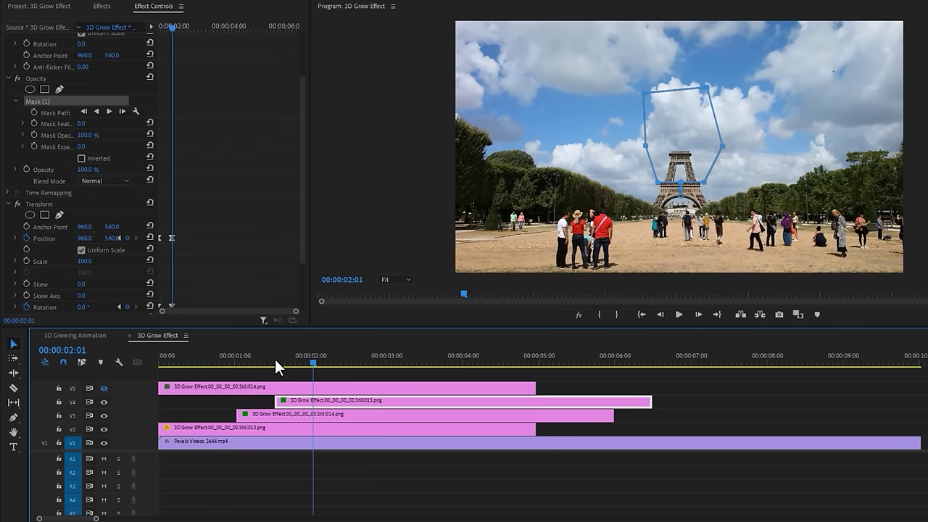
Step: Unhide V5, move Still016 to start at 00:00:02:01, and apply Transform to it
{"action": "left_click", "coordinate": [104, 388]}
{"action": "left_click_drag", "start_coordinate": [170, 388], "coordinate": [337, 400]}
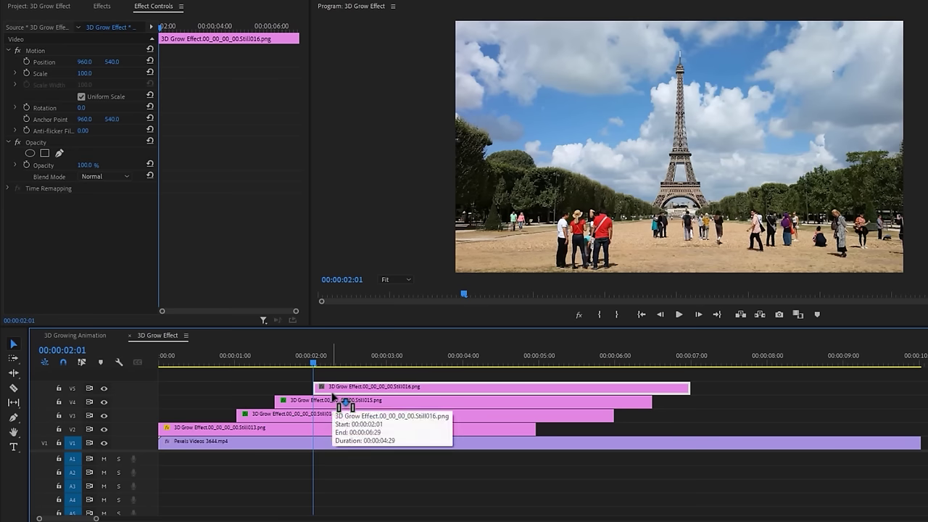
{"action": "left_click", "coordinate": [104, 8]}
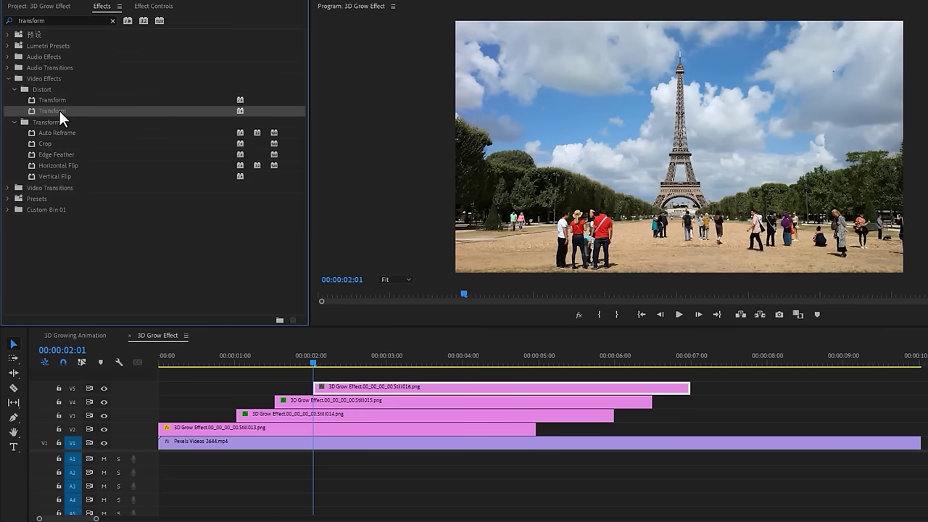
{"action": "left_click_drag", "start_coordinate": [264, 286], "coordinate": [323, 389]}
{"action": "left_click", "coordinate": [153, 6]}
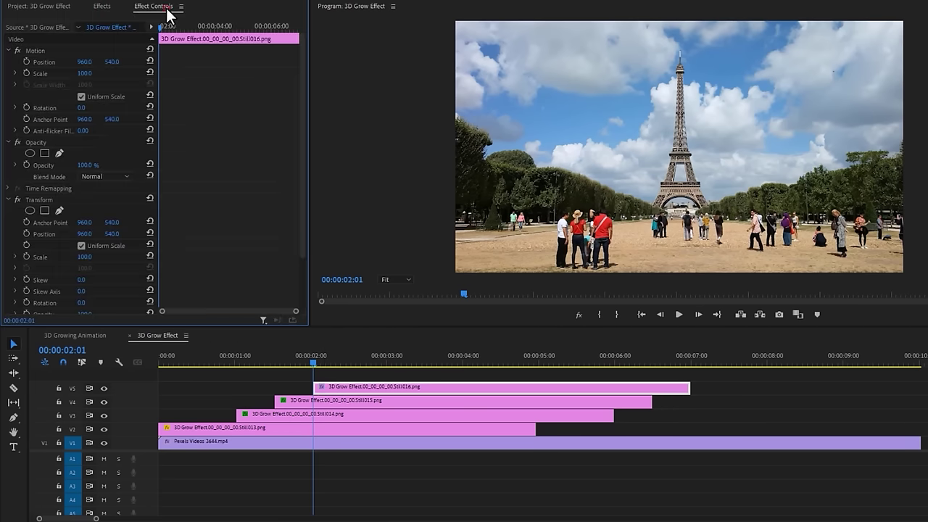
{"action": "left_click_drag", "start_coordinate": [303, 113], "coordinate": [301, 183]}
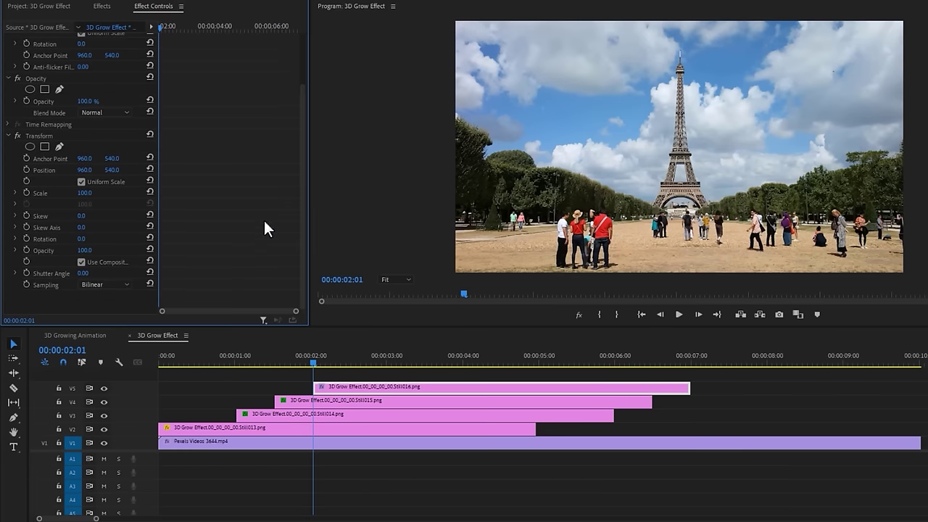
Step: Keyframe Transform Position from 960,994 to 960,540 with Ease In, and preview the rise
{"action": "left_click", "coordinate": [26, 169]}
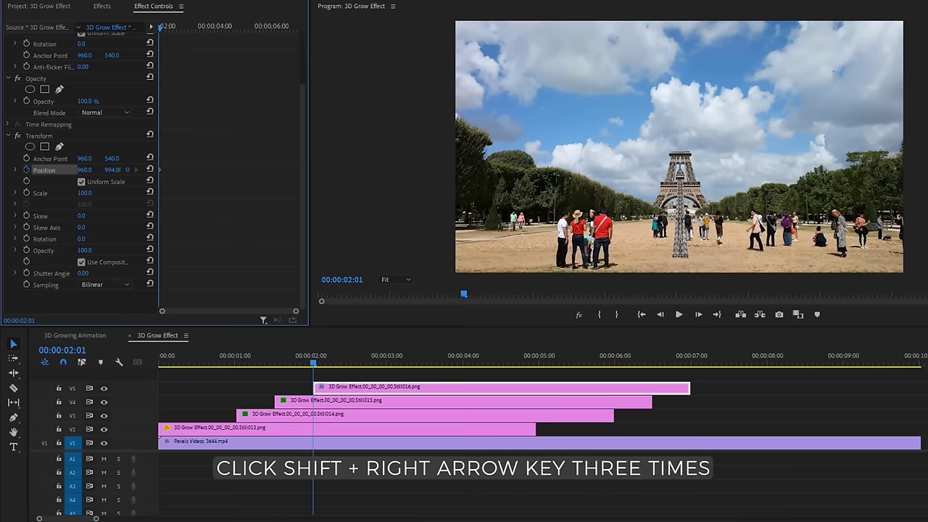
{"action": "key", "text": "shift+Right"}
{"action": "key", "text": "shift+Right"}
{"action": "key", "text": "shift+Right"}
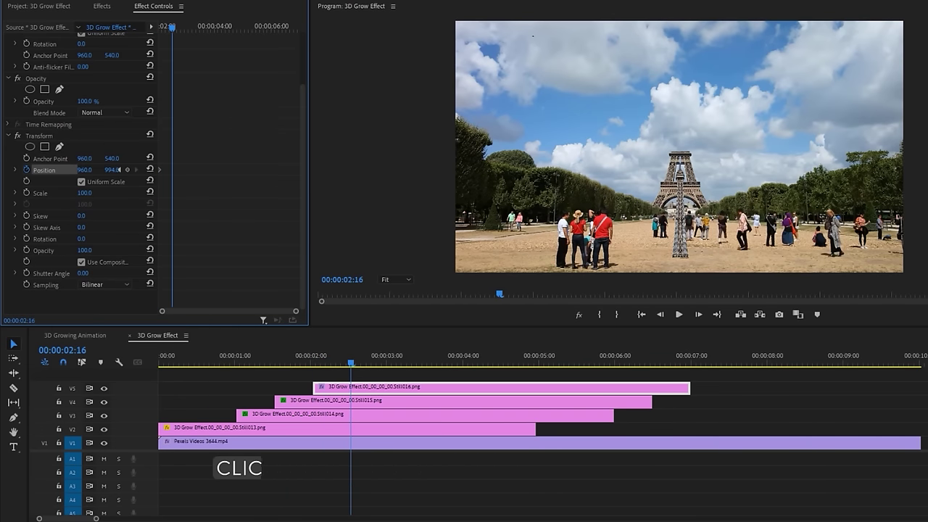
{"action": "left_click", "coordinate": [151, 169]}
{"action": "right_click", "coordinate": [171, 169]}
{"action": "mouse_move", "coordinate": [234, 266]}
{"action": "left_click", "coordinate": [329, 328]}
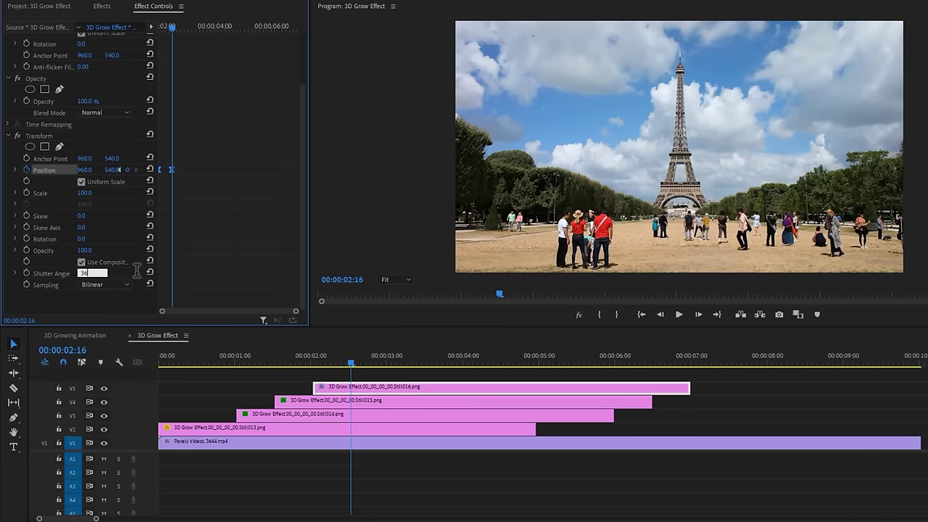
{"action": "left_click", "coordinate": [312, 360]}
{"action": "key", "text": "space"}
{"action": "key", "text": "space"}
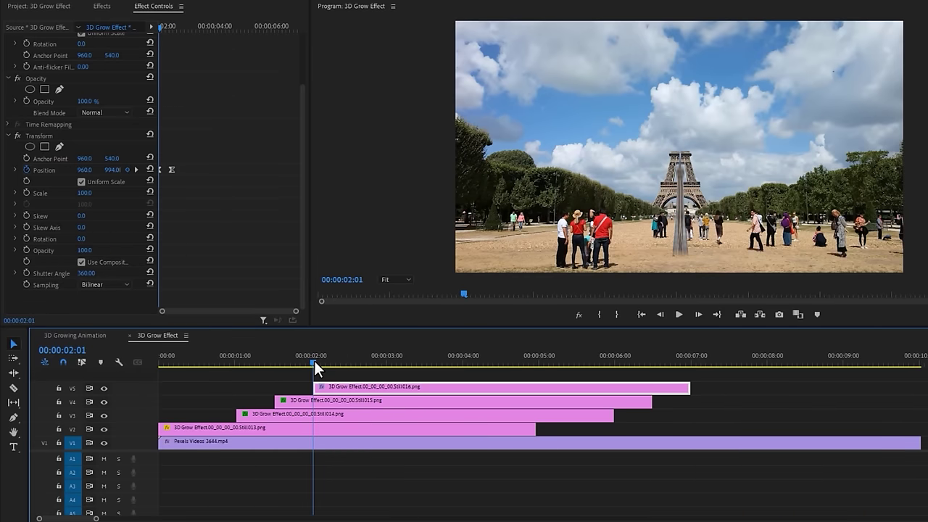
{"action": "left_click", "coordinate": [60, 88]}
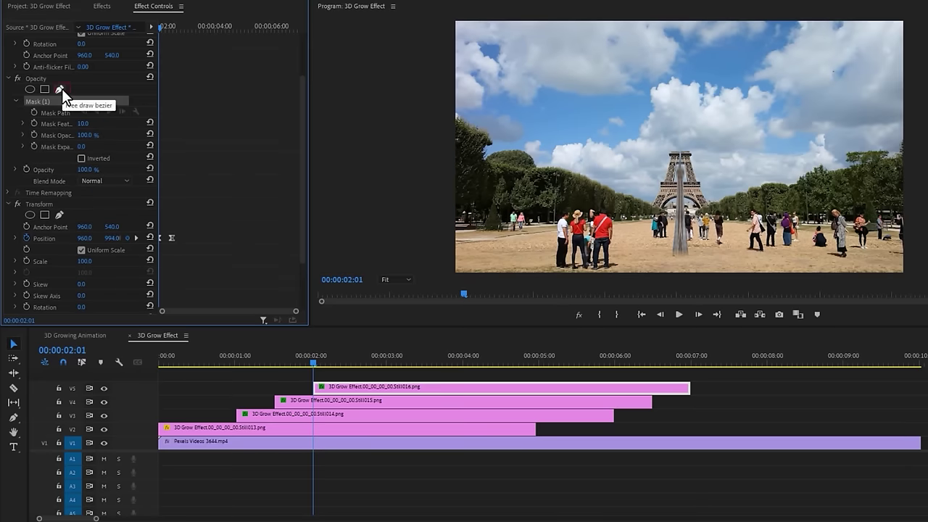
Step: Mask the tower top on Still016 with a pen outline, set Mask Feather to 0, and play from the start
{"action": "left_click", "coordinate": [667, 151]}
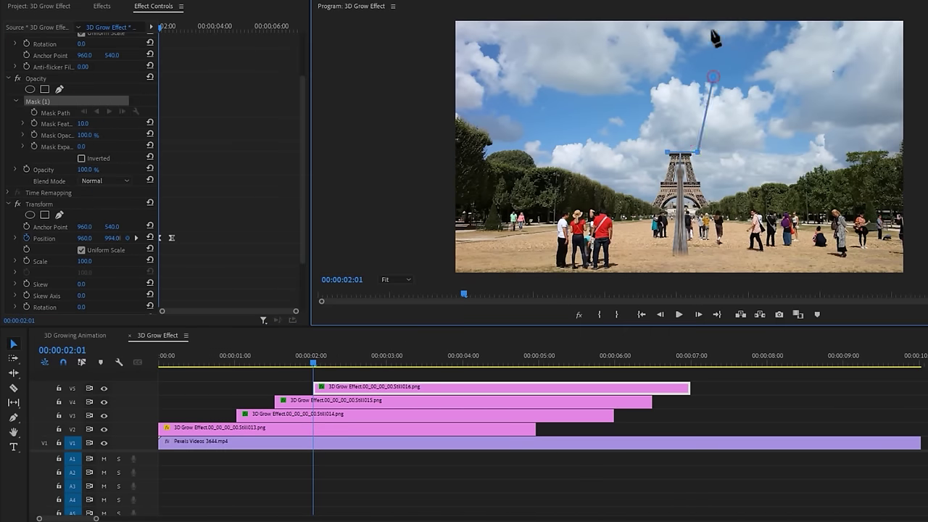
{"action": "left_click", "coordinate": [653, 141]}
{"action": "left_click", "coordinate": [667, 151]}
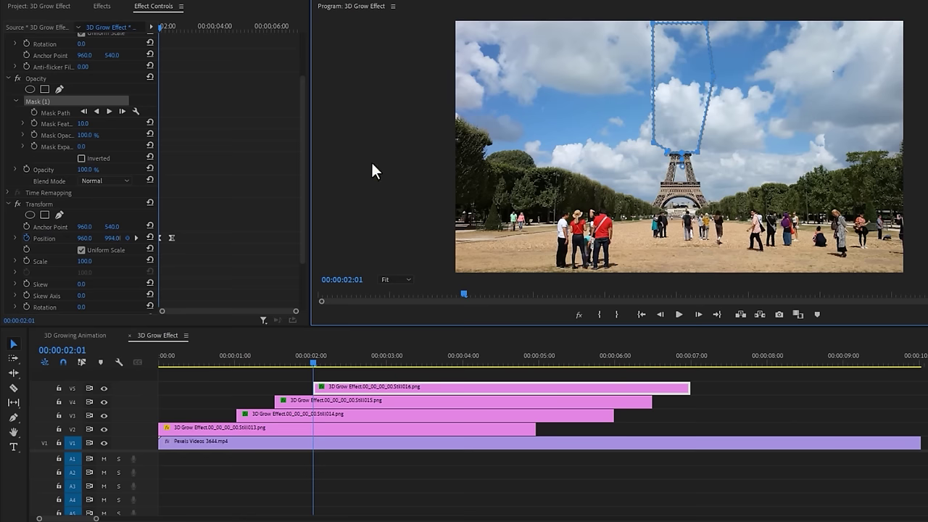
{"action": "left_click", "coordinate": [88, 124]}
{"action": "type", "text": "0"}
{"action": "key", "text": "Return"}
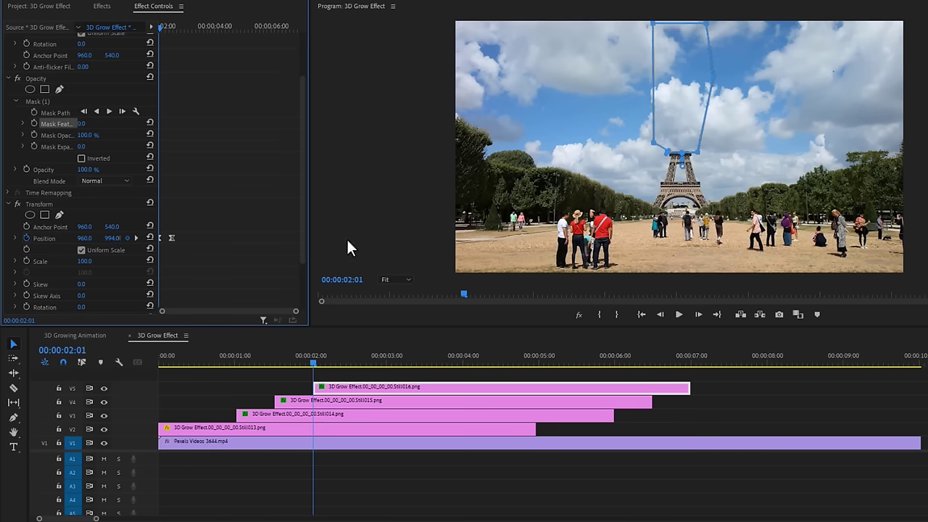
{"action": "left_click", "coordinate": [680, 316]}
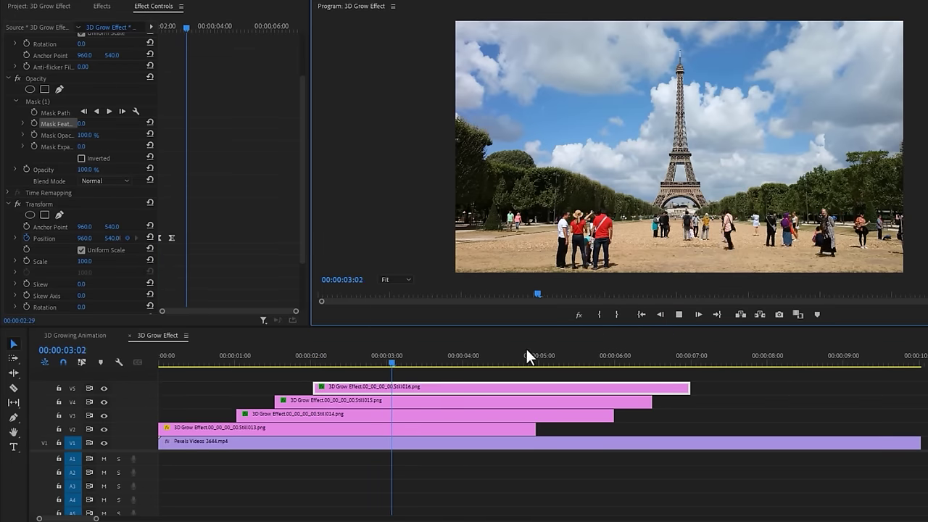
{"action": "key", "text": "Home"}
{"action": "key", "text": "space"}
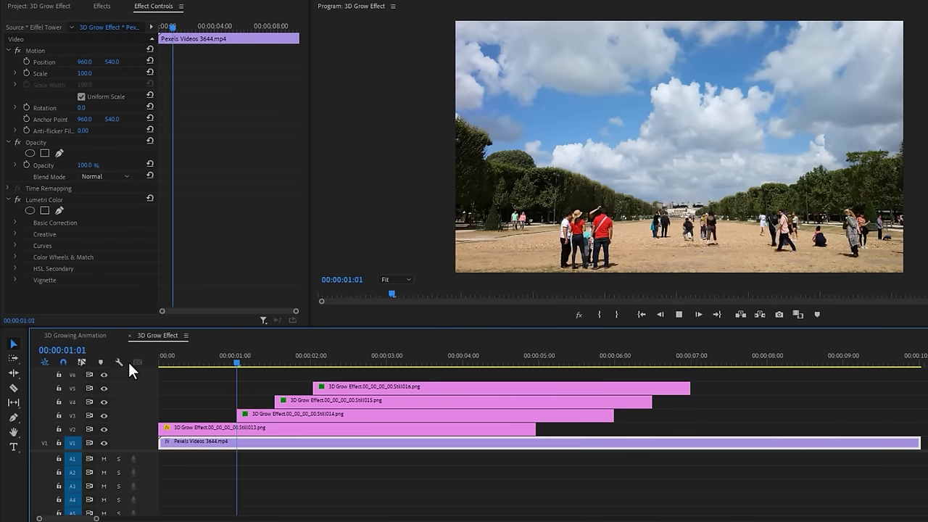
Step: Copy the three fire particle clips from Nested Sequence 03 into the 3D Grow Effect sequence
{"action": "key", "text": "space"}
{"action": "left_click", "coordinate": [86, 337]}
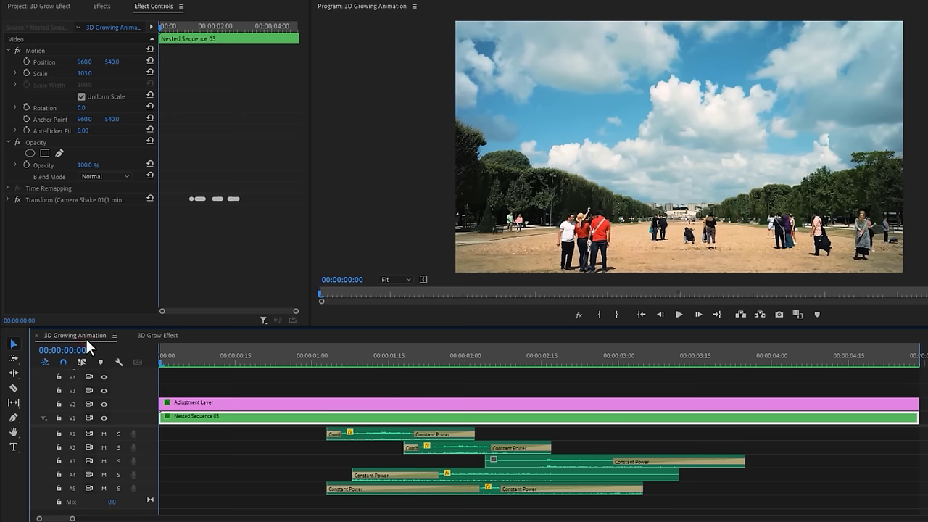
{"action": "double_click", "coordinate": [210, 418]}
{"action": "left_click", "coordinate": [196, 380]}
{"action": "left_click_drag", "start_coordinate": [256, 386], "coordinate": [306, 382]}
Step: Shift the three particle clips a few frames later and play the sequence from the start
{"action": "left_click", "coordinate": [235, 360]}
{"action": "key", "text": "space"}
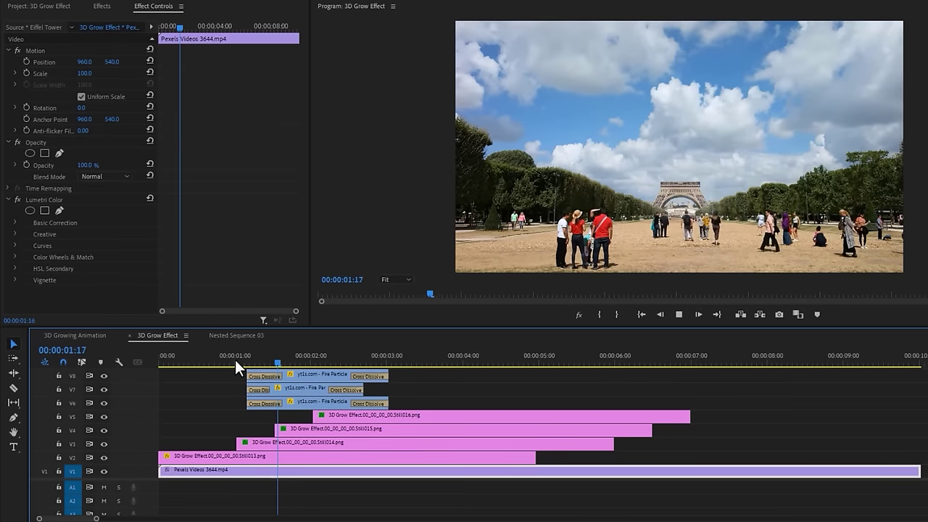
{"action": "left_click", "coordinate": [235, 359]}
{"action": "left_click", "coordinate": [253, 358]}
{"action": "left_click_drag", "start_coordinate": [300, 403], "coordinate": [316, 407]}
{"action": "left_click", "coordinate": [161, 359]}
{"action": "key", "text": "space"}
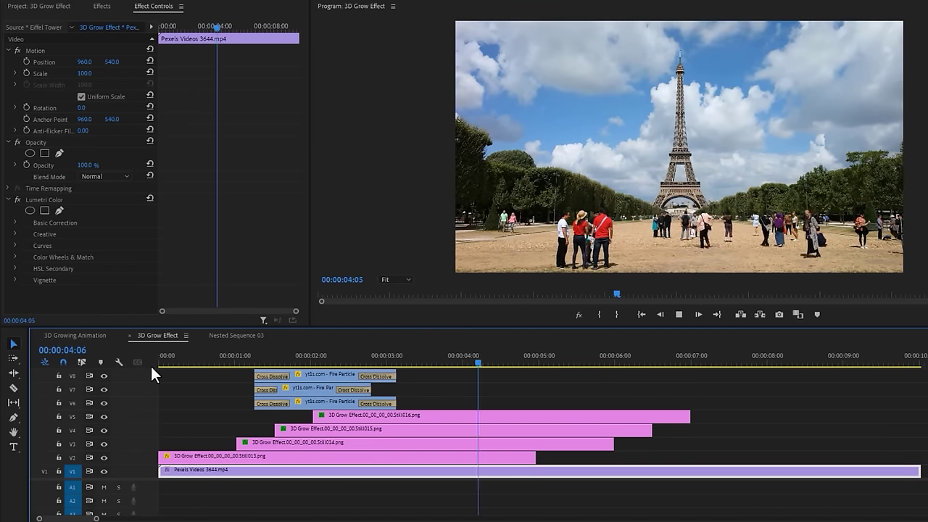
{"action": "left_click_drag", "start_coordinate": [186, 372], "coordinate": [453, 480]}
Step: Nest all the selected tower and particle clips into a new nested sequence
{"action": "right_click", "coordinate": [562, 415]}
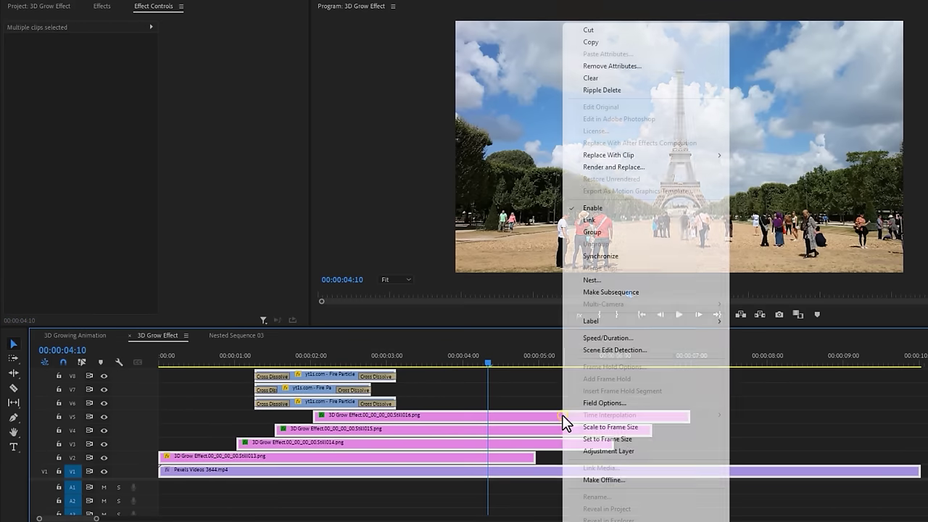
{"action": "left_click", "coordinate": [603, 280]}
{"action": "left_click", "coordinate": [494, 261]}
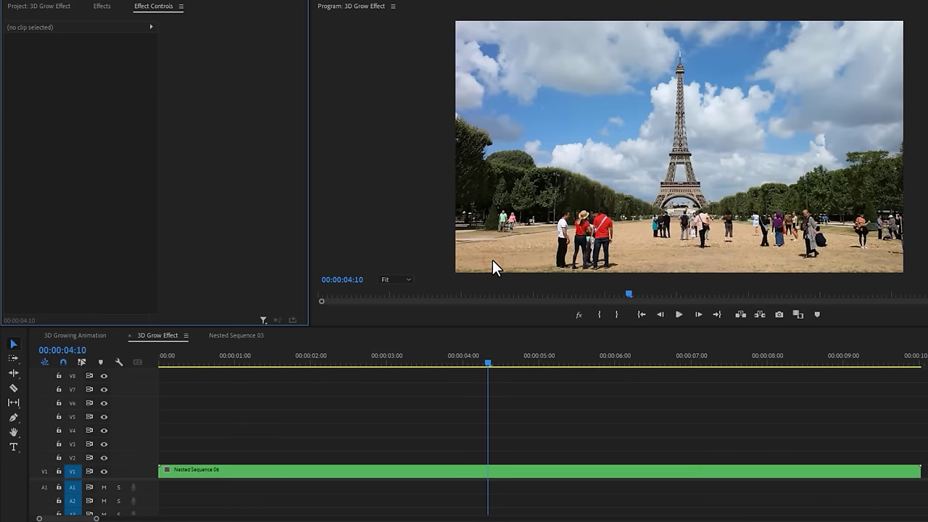
Step: Move the A1–A5 sound-effect clips from 3D Growing Animation into 3D Grow Effect
{"action": "left_click_drag", "start_coordinate": [148, 477], "coordinate": [145, 435]}
{"action": "left_click", "coordinate": [95, 335]}
{"action": "left_click_drag", "start_coordinate": [258, 432], "coordinate": [533, 497]}
{"action": "left_click_drag", "start_coordinate": [169, 343], "coordinate": [272, 451]}
Step: Preview the sound effects from about one second, then bring the Adjustment Layer into 3D Grow Effect
{"action": "left_click", "coordinate": [236, 357]}
{"action": "key", "text": "space"}
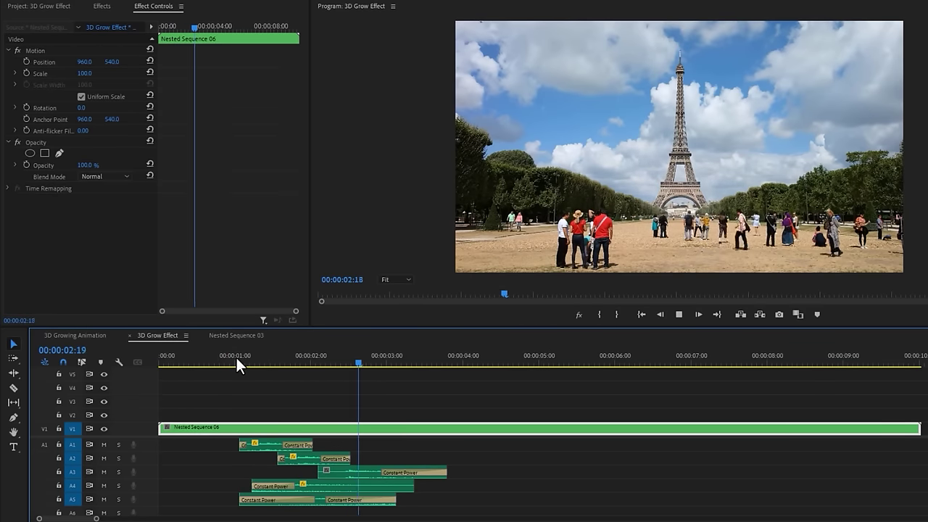
{"action": "key", "text": "space"}
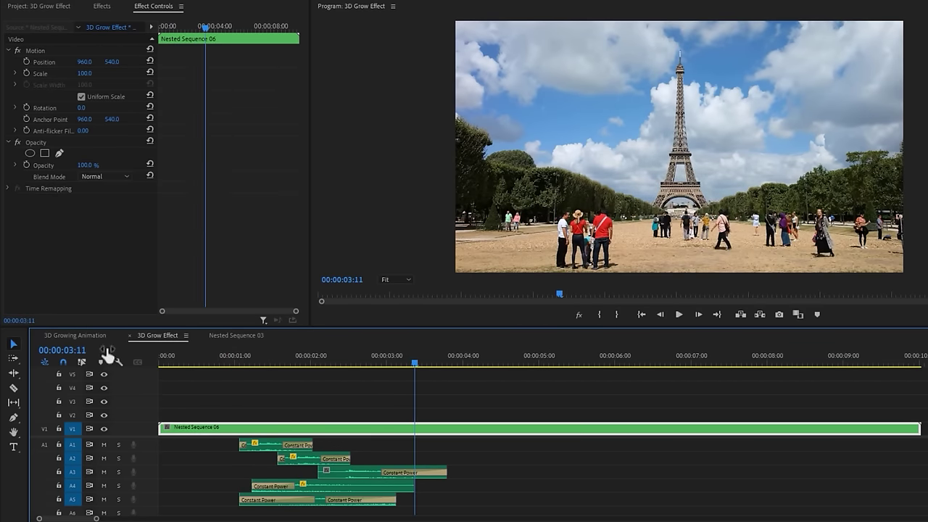
{"action": "left_click", "coordinate": [92, 336]}
{"action": "left_click_drag", "start_coordinate": [179, 405], "coordinate": [156, 417]}
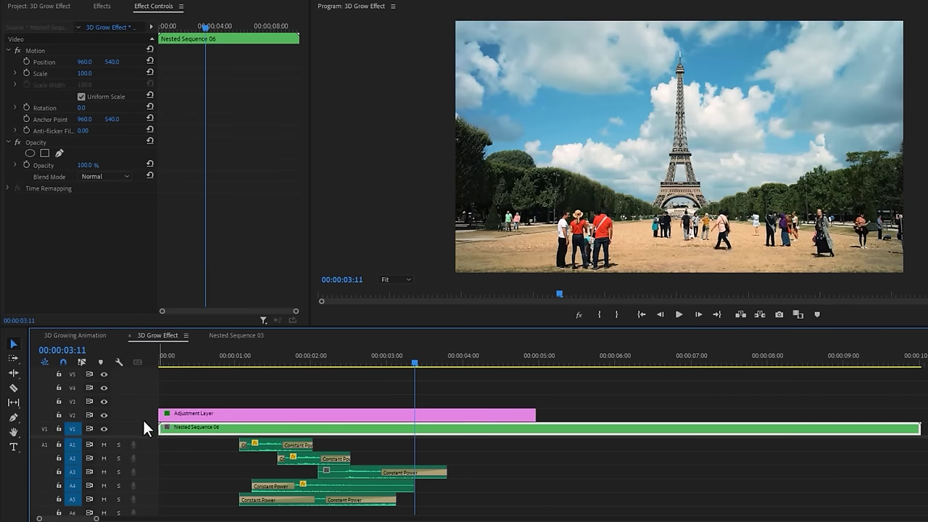
Step: Compare the grade with the adjustment layer off and on, then pick Nested Sequence 03's Camera Shake Transform
{"action": "left_click", "coordinate": [103, 415]}
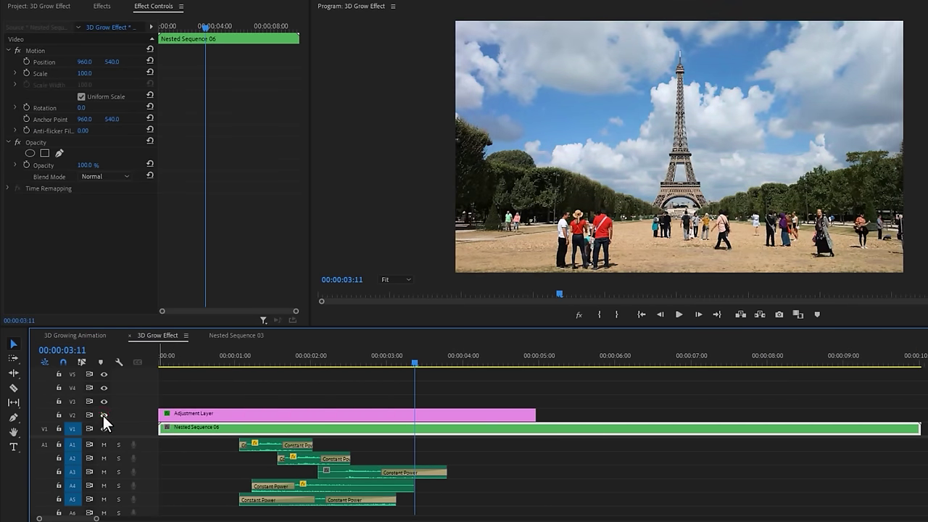
{"action": "left_click", "coordinate": [103, 415]}
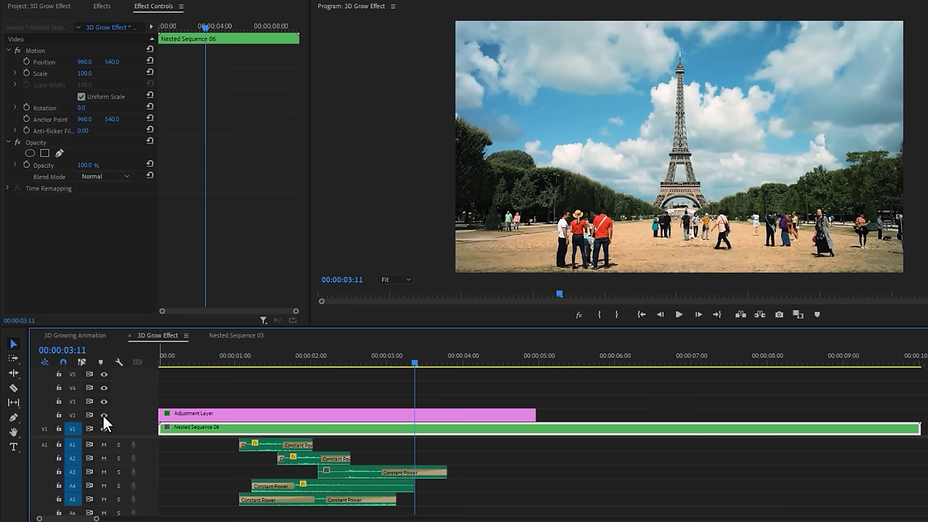
{"action": "left_click", "coordinate": [93, 336]}
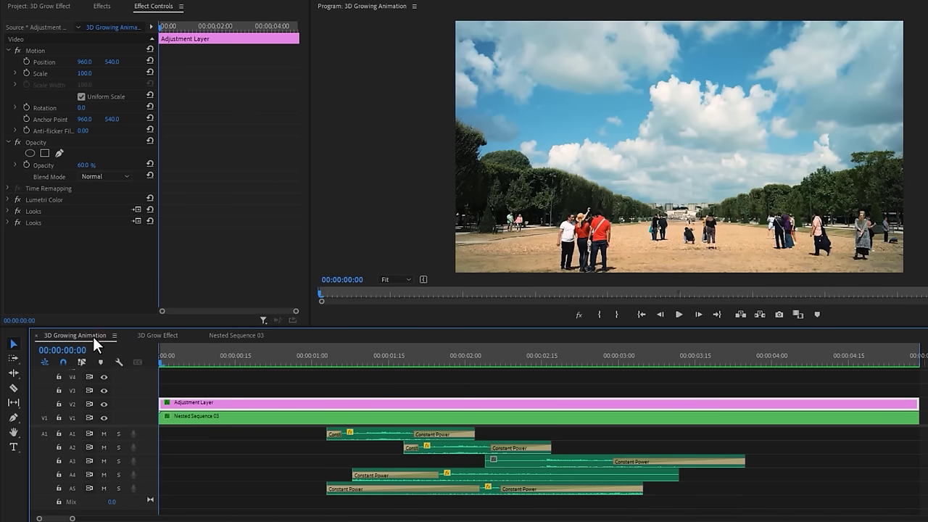
{"action": "left_click", "coordinate": [215, 416]}
{"action": "left_click", "coordinate": [84, 201]}
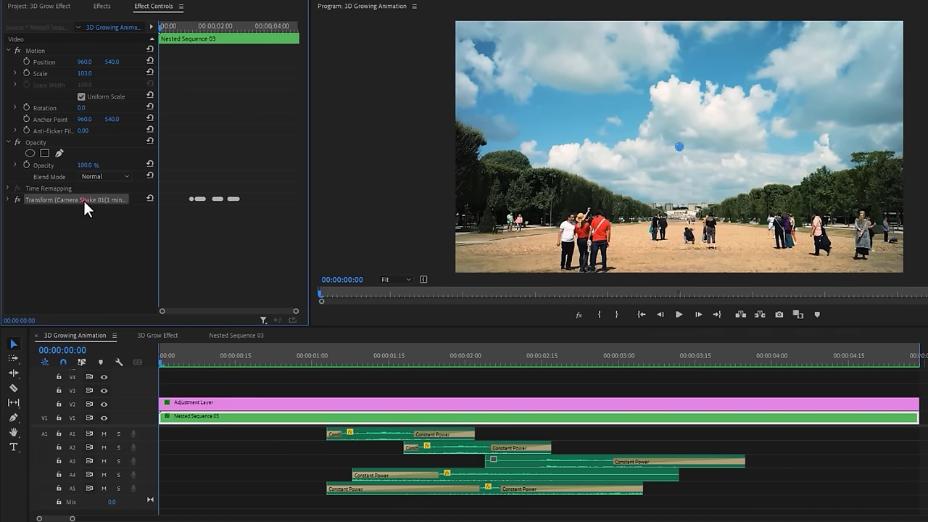
Step: Paste the Camera Shake Transform onto Nested Sequence 06 and play the result from the start
{"action": "left_click", "coordinate": [161, 335]}
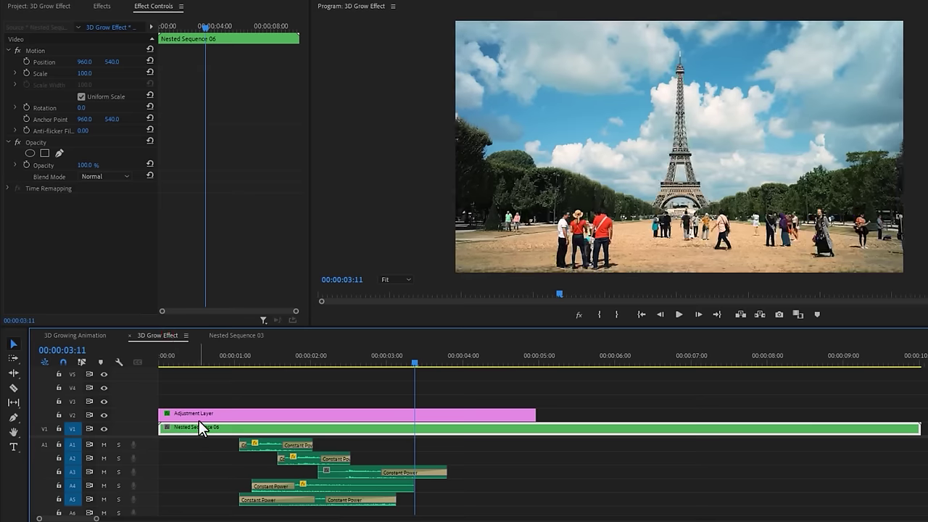
{"action": "key", "text": "ctrl+v"}
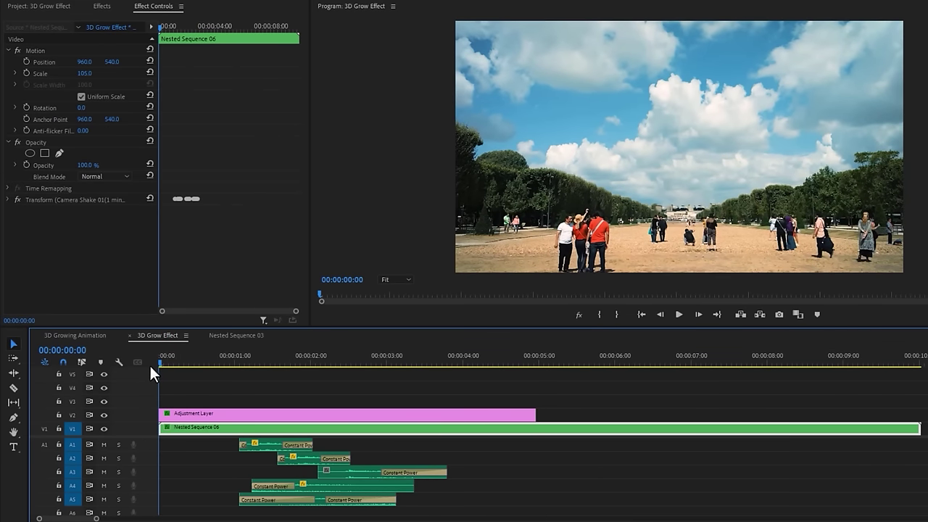
{"action": "key", "text": "space"}
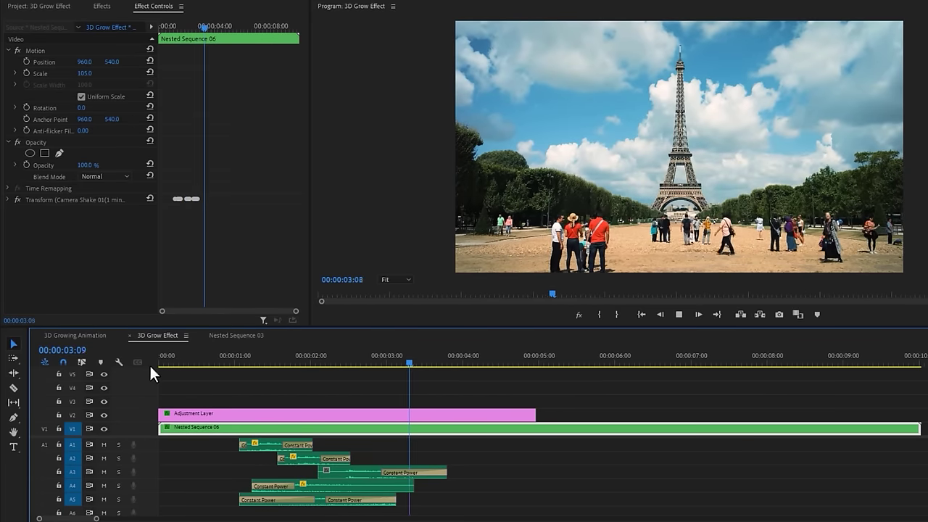
{"action": "key", "text": "Home"}
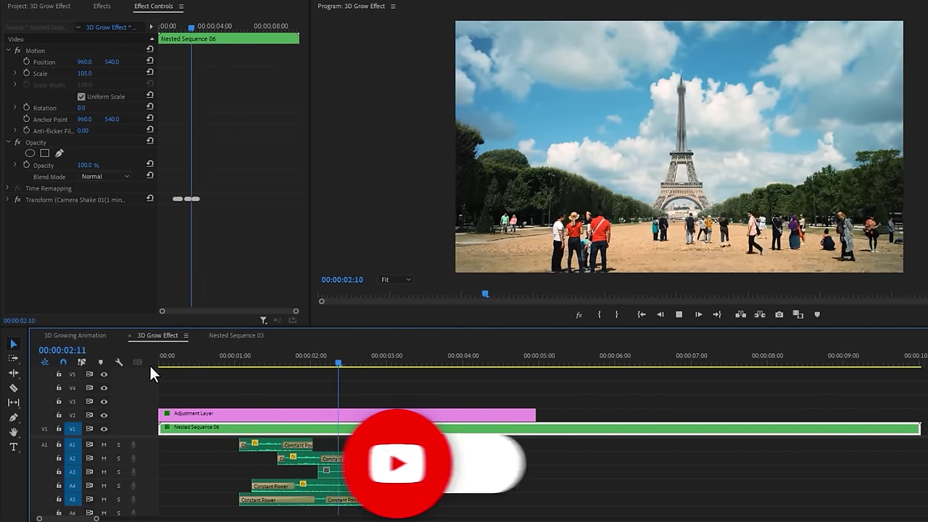
{"action": "key", "text": "Home"}
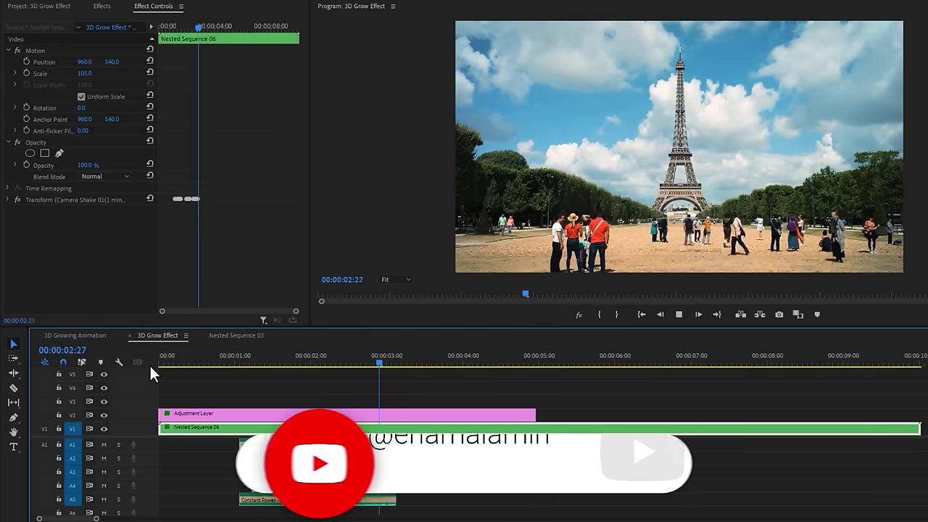
{"action": "key", "text": "Home"}
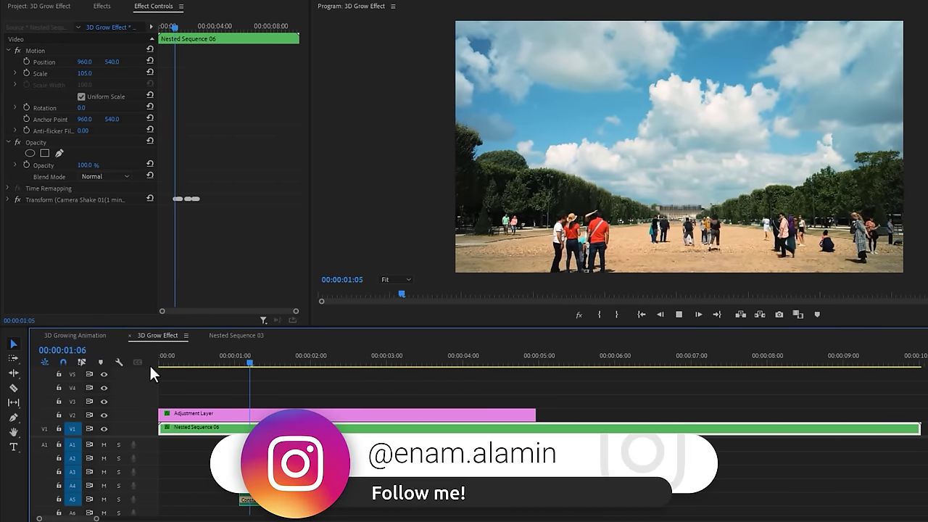